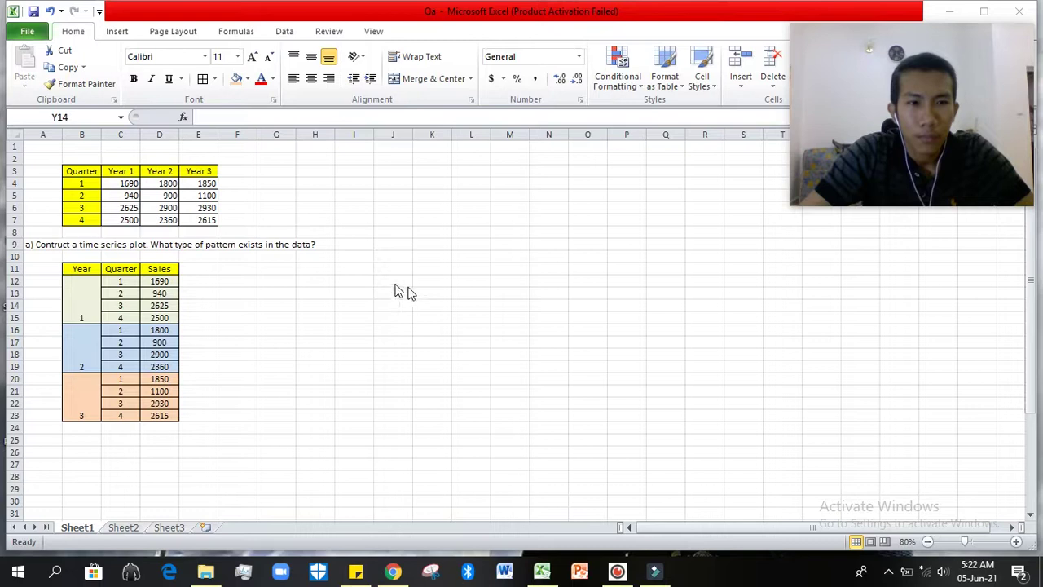
Insert an empty 2-D stacked line chart with markers and move it beside the Year/Quarter/Sales table, starting near row 11
{"action": "left_click", "coordinate": [137, 33]}
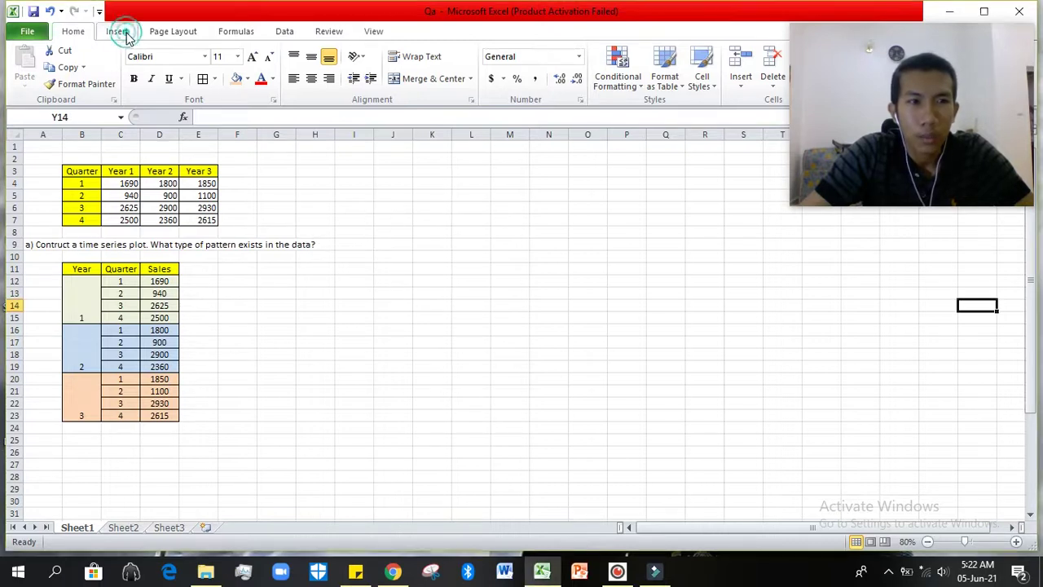
{"action": "left_click", "coordinate": [118, 33]}
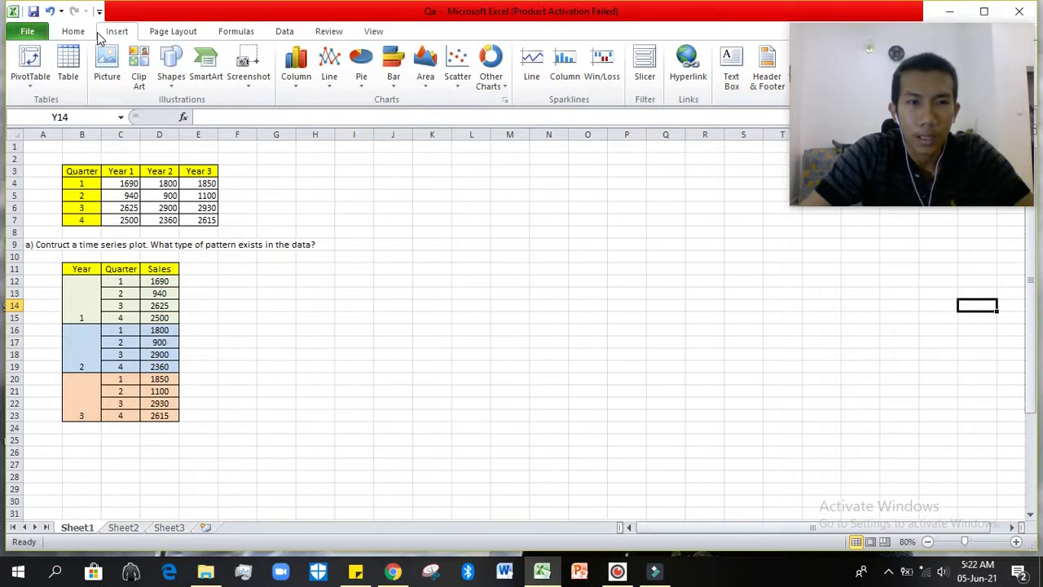
{"action": "left_click", "coordinate": [332, 88]}
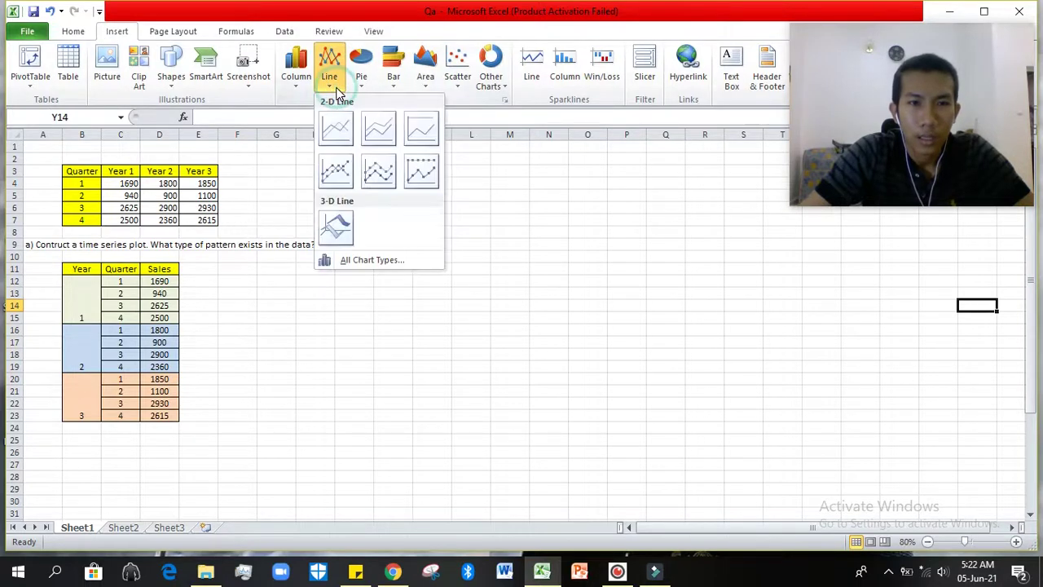
{"action": "left_click", "coordinate": [380, 173]}
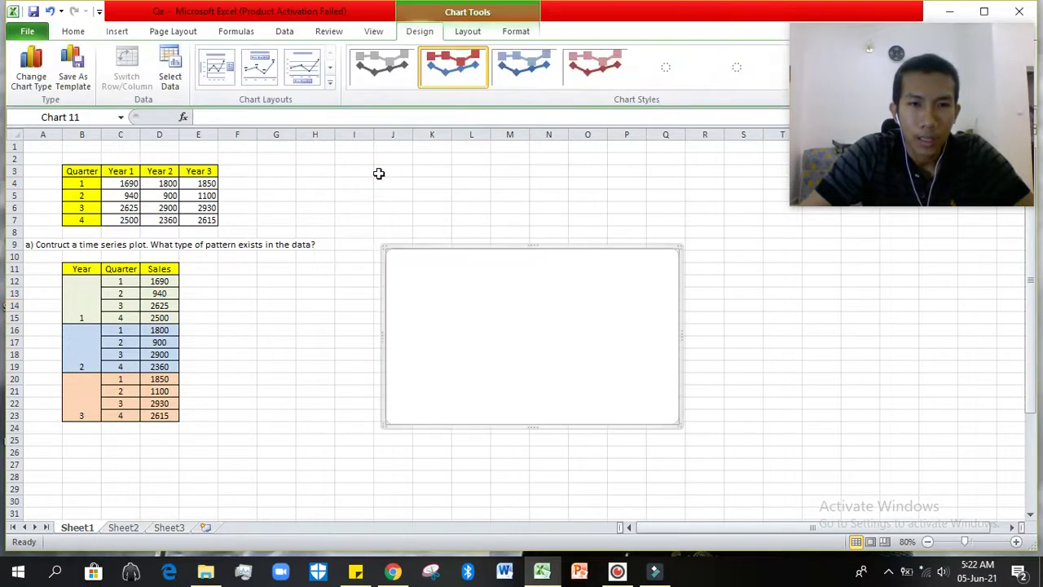
{"action": "left_click_drag", "start_coordinate": [560, 249], "coordinate": [468, 263]}
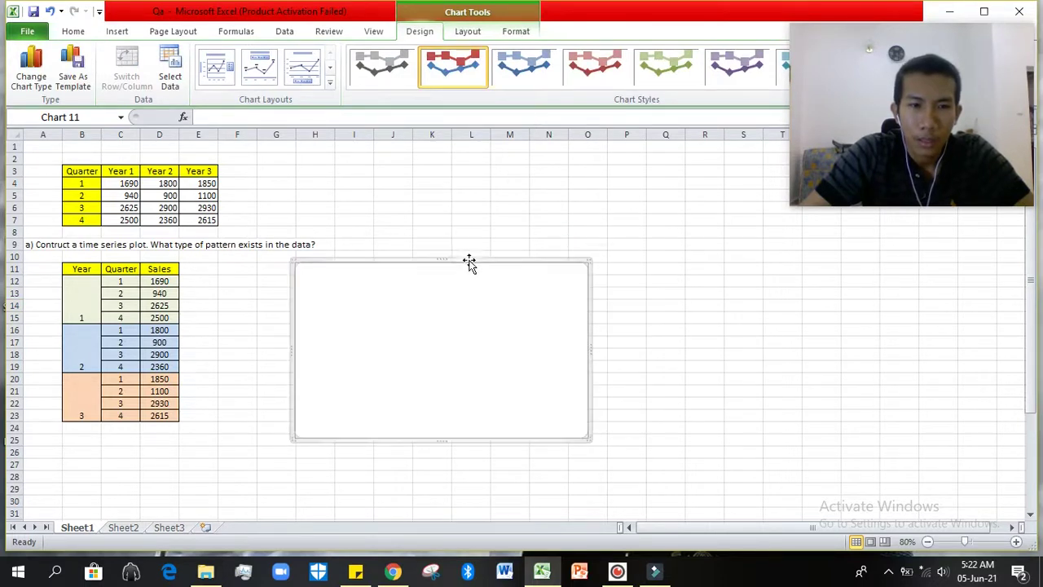
Add a data series to the empty chart and name it "Collage Textbook Sales Time Series Plot"
{"action": "right_click", "coordinate": [390, 317]}
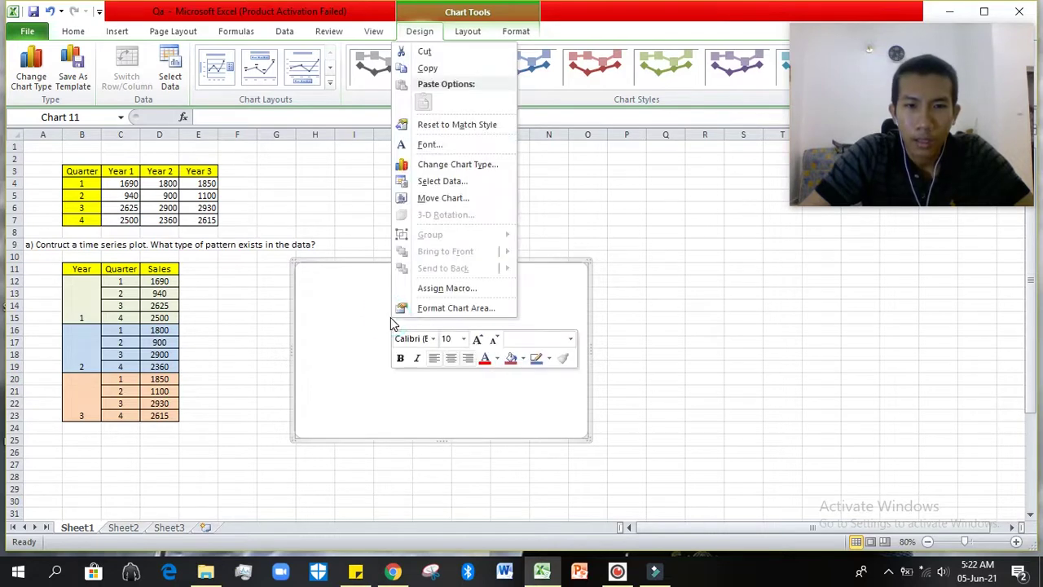
{"action": "left_click", "coordinate": [459, 182]}
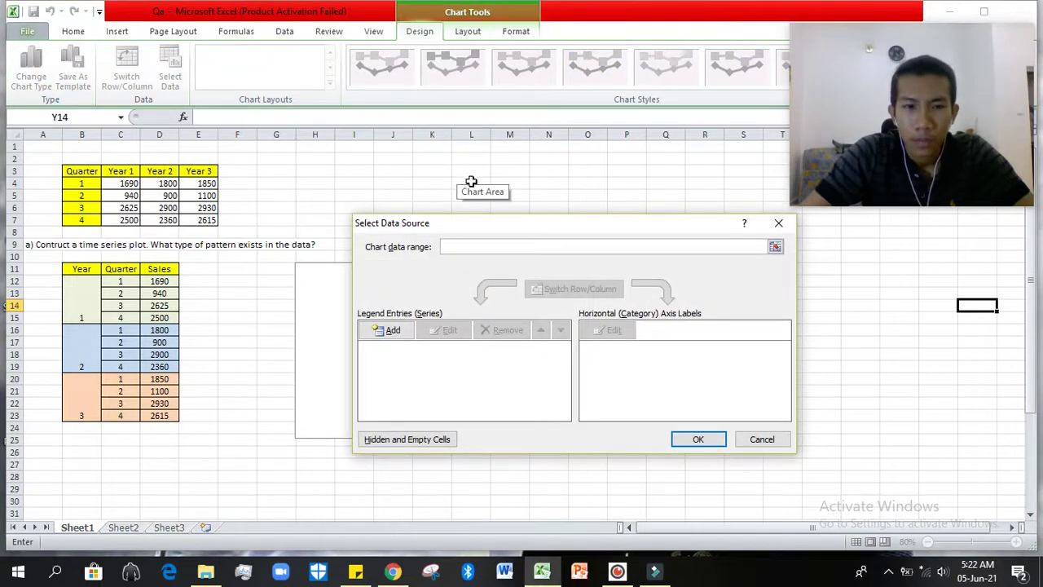
{"action": "left_click", "coordinate": [390, 337]}
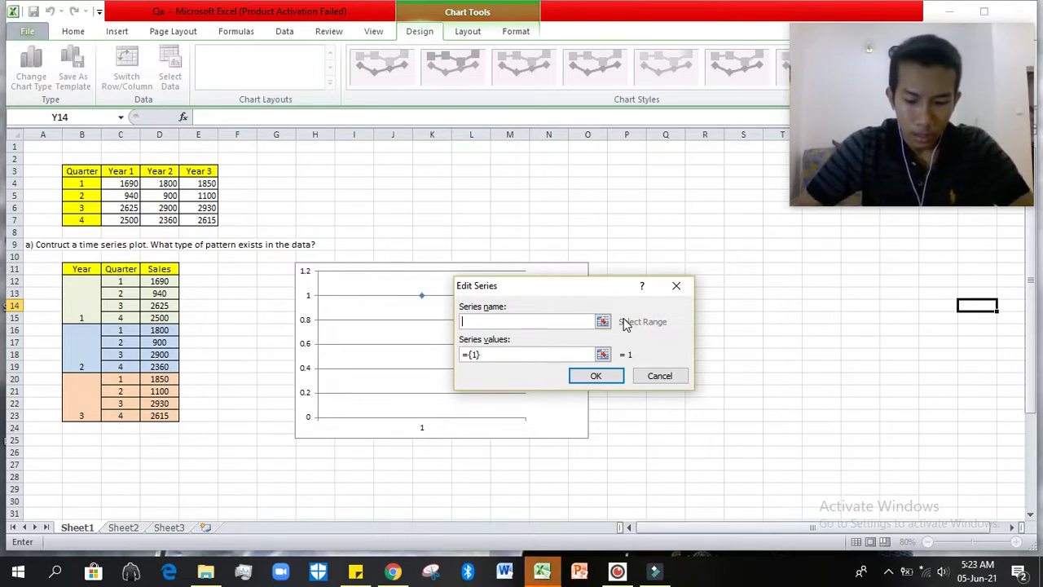
{"action": "type", "text": "Co"}
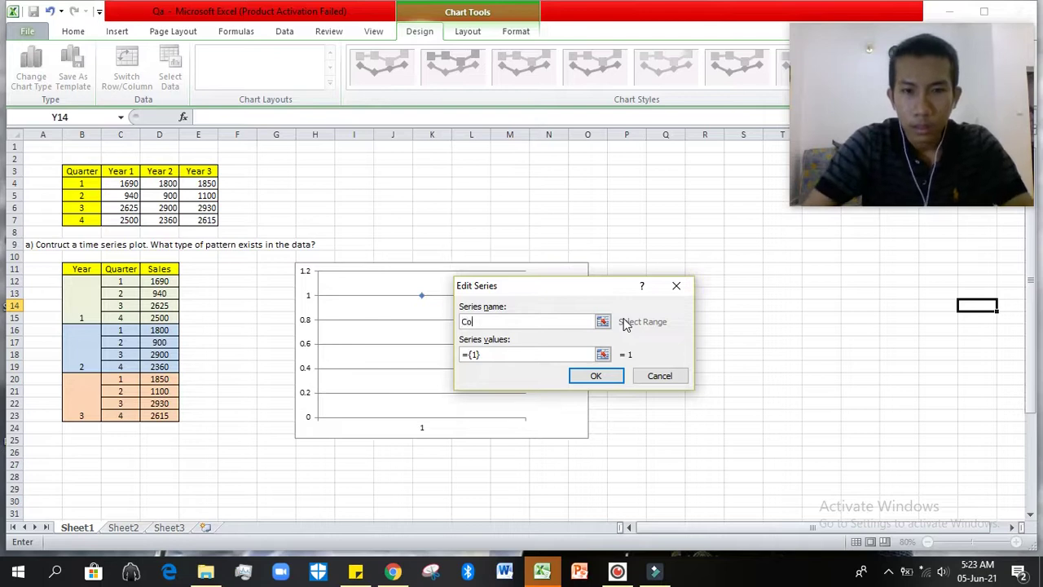
{"action": "type", "text": "llage"}
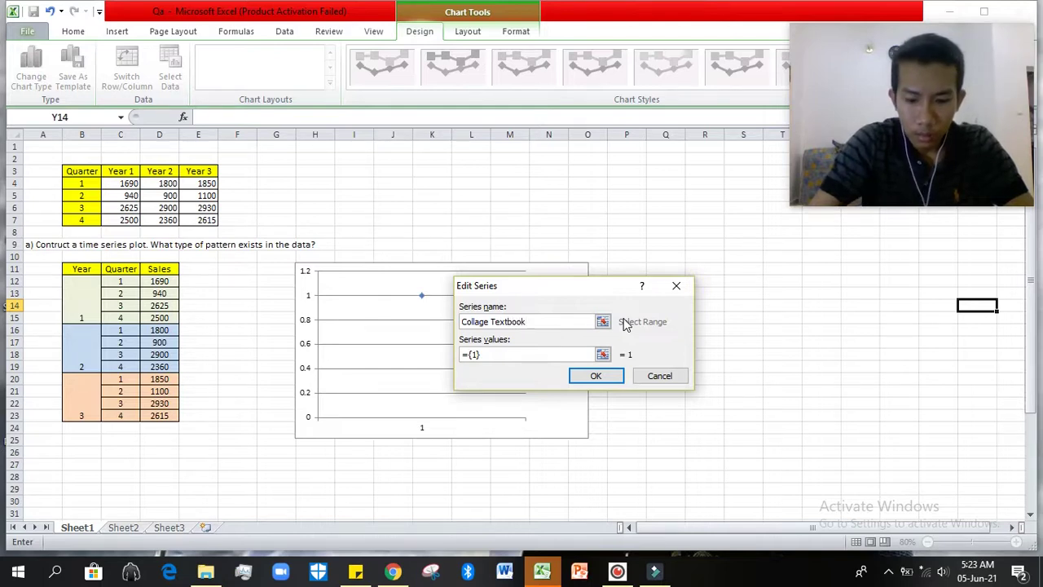
{"action": "type", "text": "Textbook Sales Time Series"}
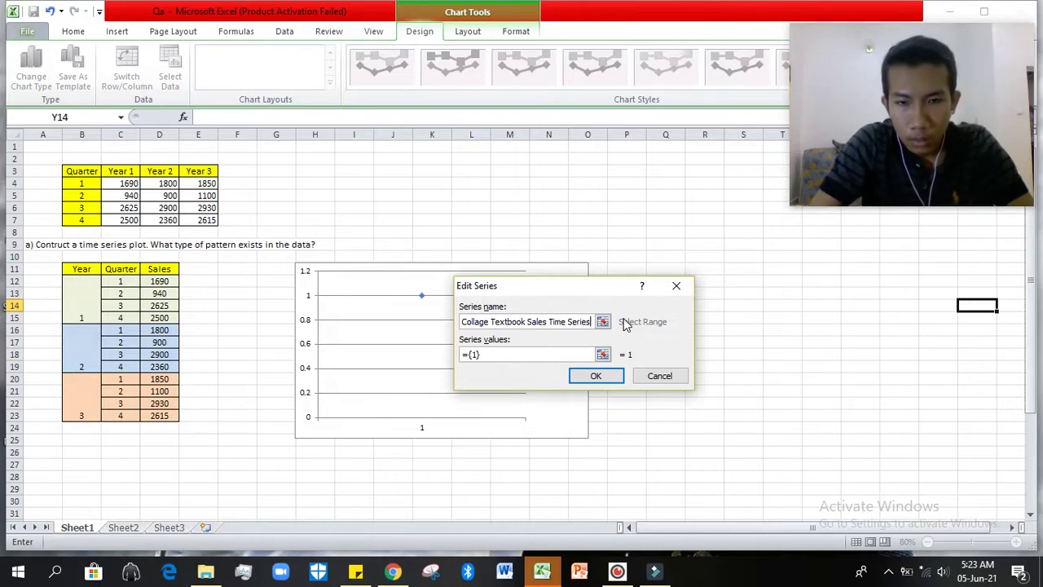
{"action": "type", "text": "Plot"}
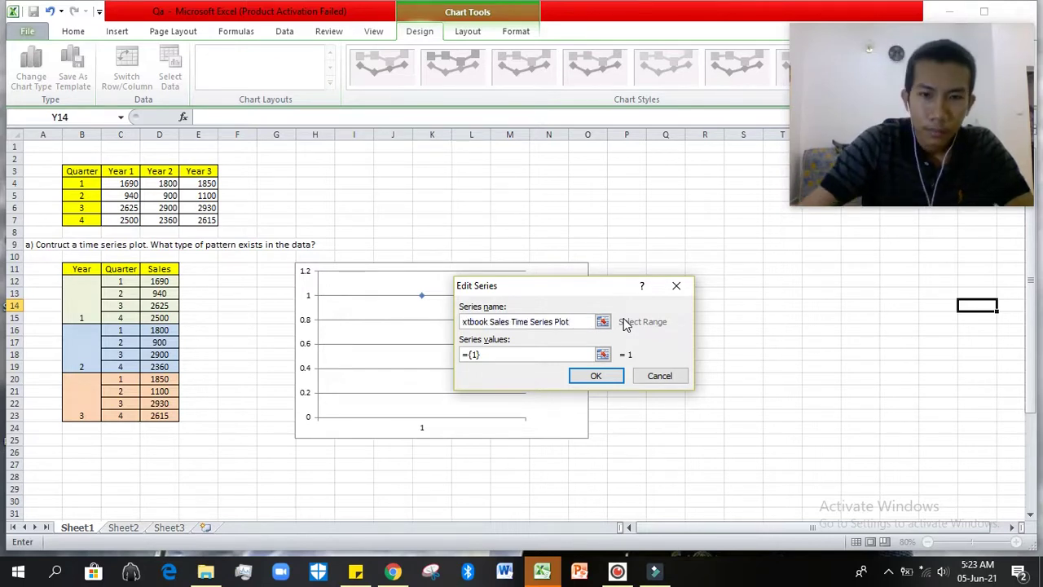
Replace the series values with the Sales figures in D12:D23 and accept the series
{"action": "left_click_drag", "start_coordinate": [504, 354], "coordinate": [460, 359]}
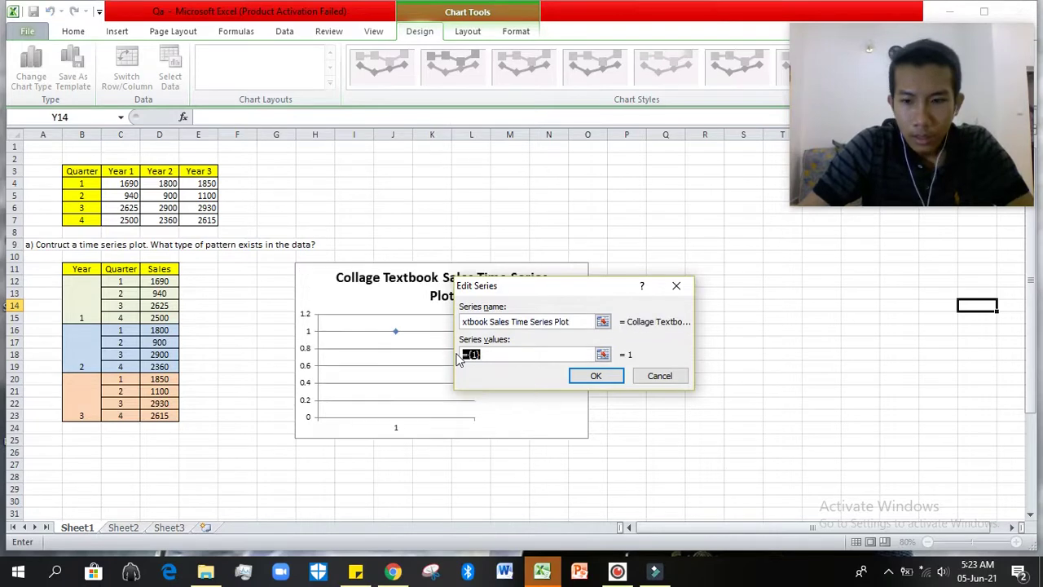
{"action": "key", "text": "BackSpace"}
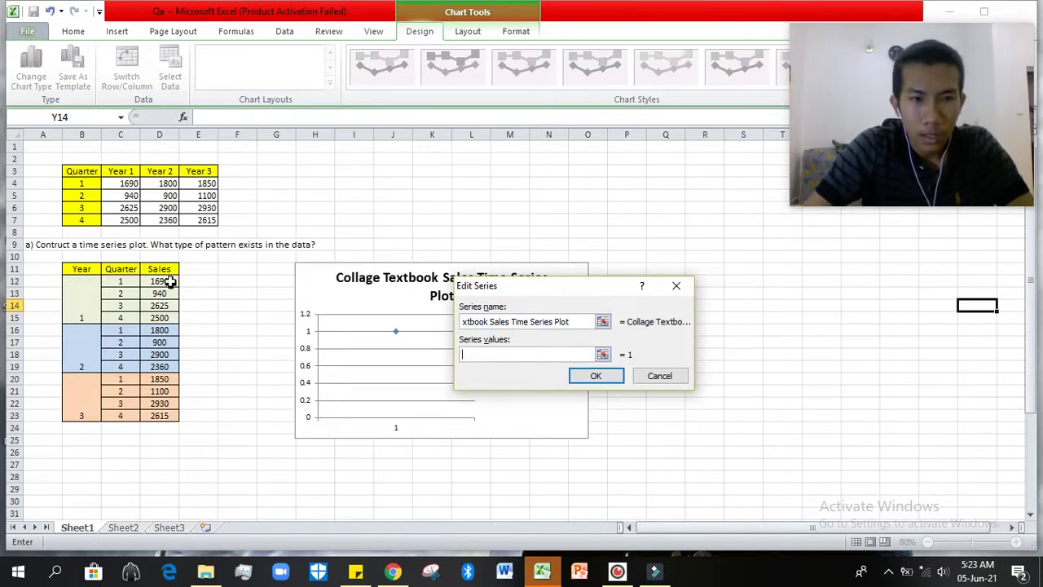
{"action": "left_click_drag", "start_coordinate": [169, 280], "coordinate": [168, 413]}
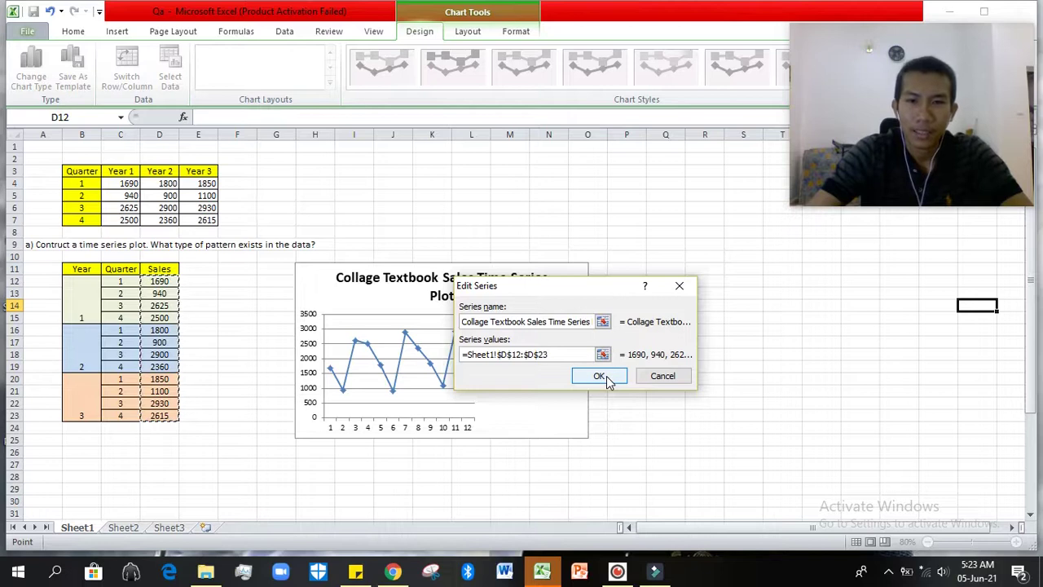
{"action": "left_click", "coordinate": [604, 377]}
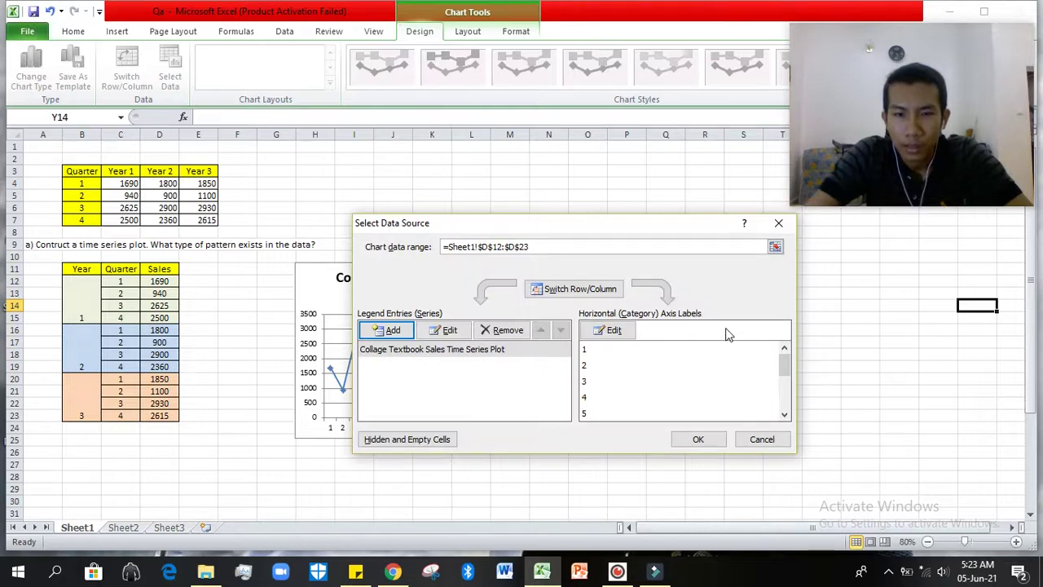
Set the horizontal axis labels to the Year and Quarter cells B12:C23 and confirm the chart's data source
{"action": "left_click_drag", "start_coordinate": [550, 224], "coordinate": [450, 15]}
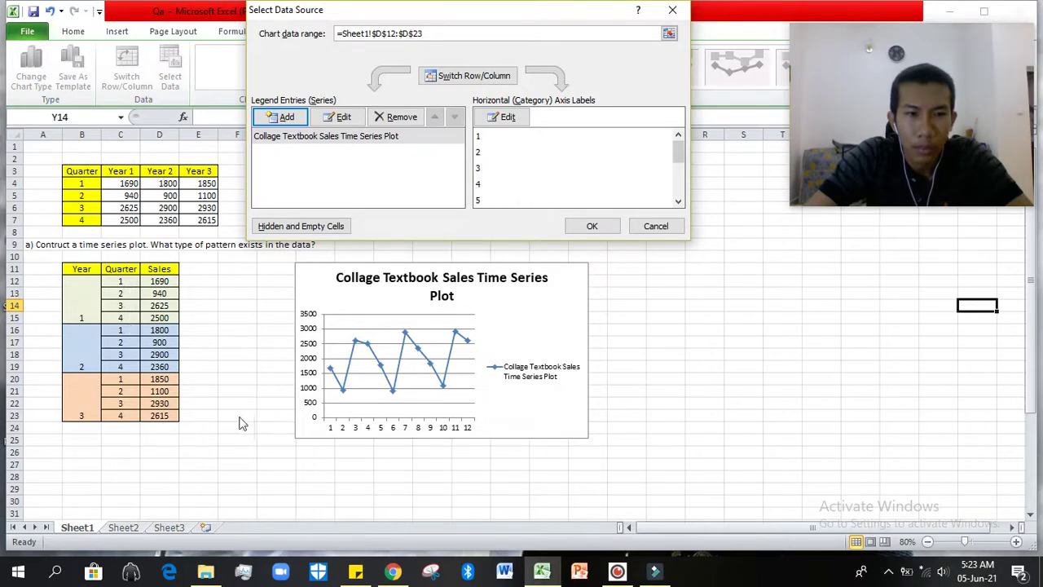
{"action": "left_click", "coordinate": [494, 117]}
{"action": "left_click_drag", "start_coordinate": [78, 281], "coordinate": [118, 404]}
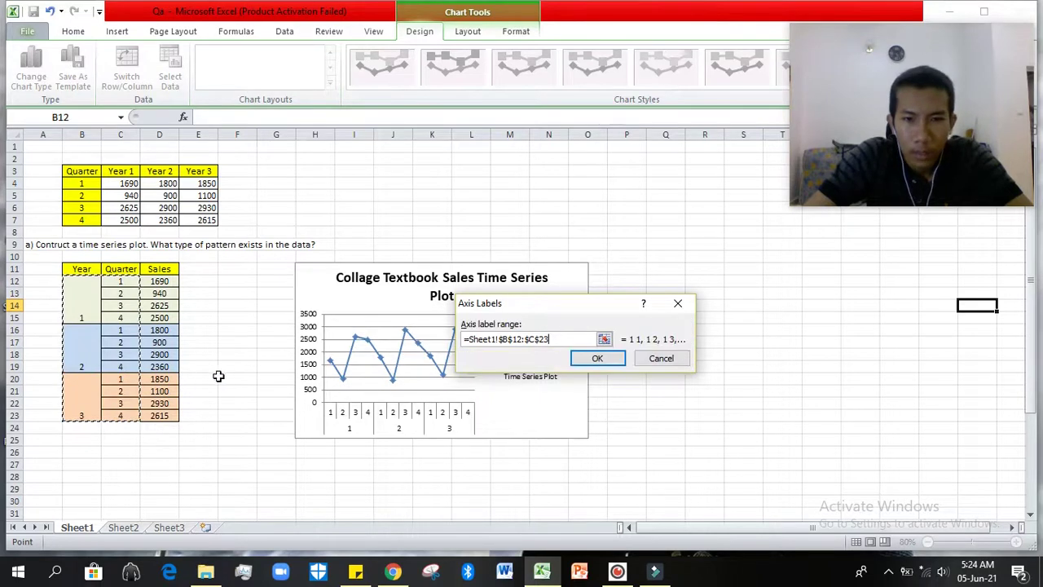
{"action": "left_click", "coordinate": [613, 359]}
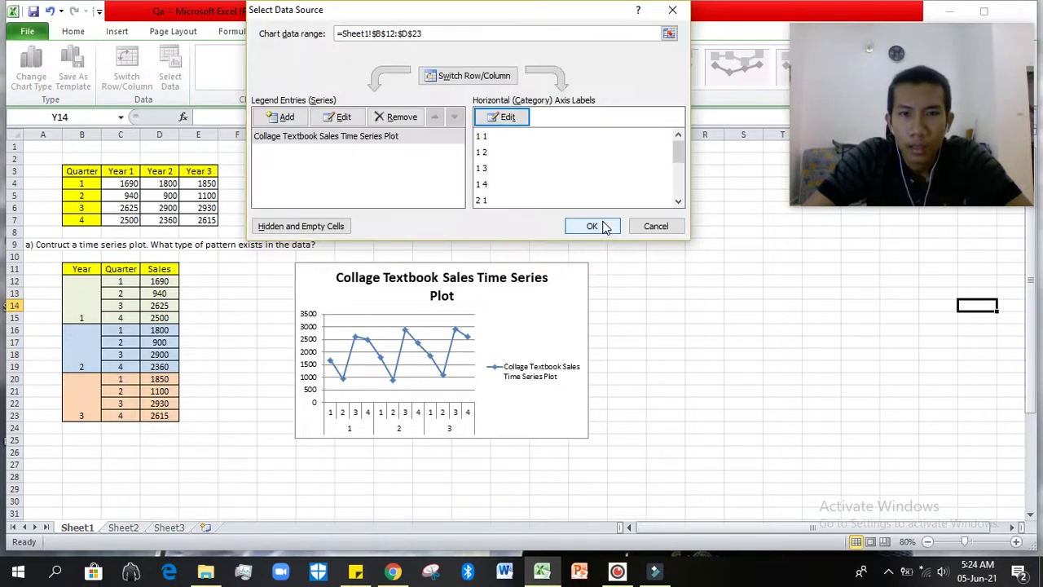
{"action": "left_click", "coordinate": [595, 228]}
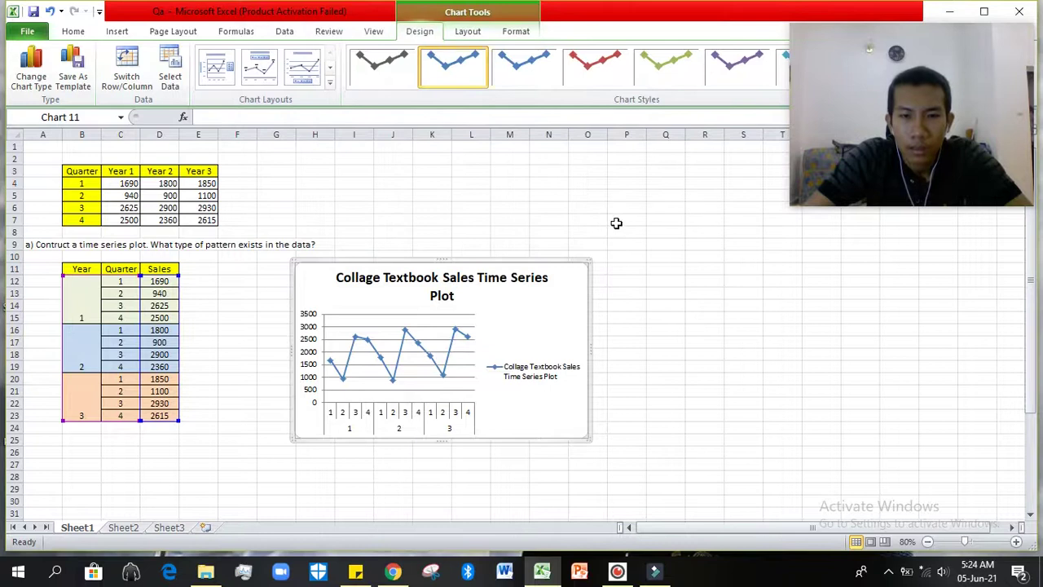
Delete the chart's legend and its horizontal gridlines
{"action": "left_click", "coordinate": [544, 371]}
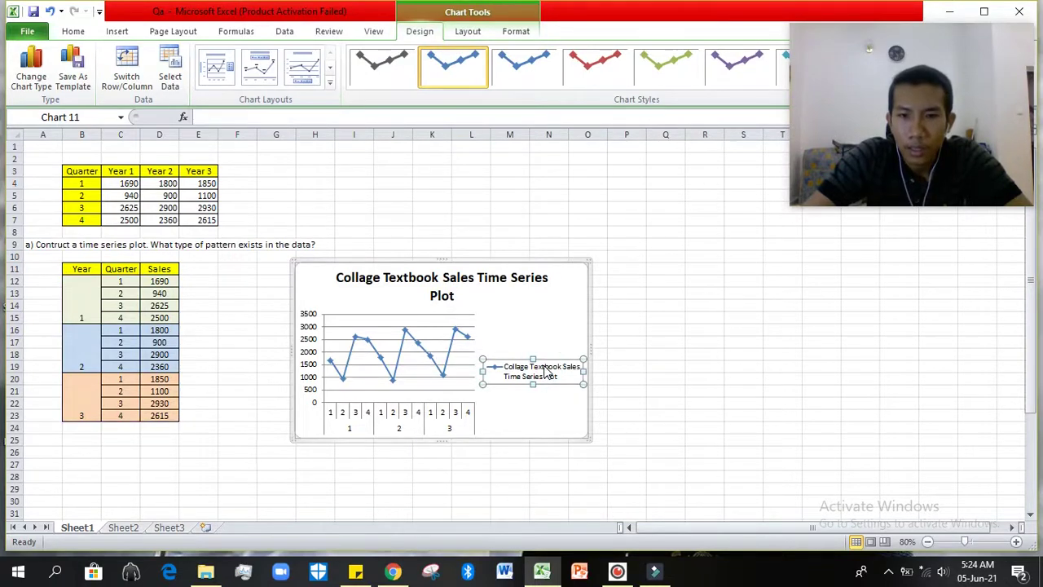
{"action": "key", "text": "Delete"}
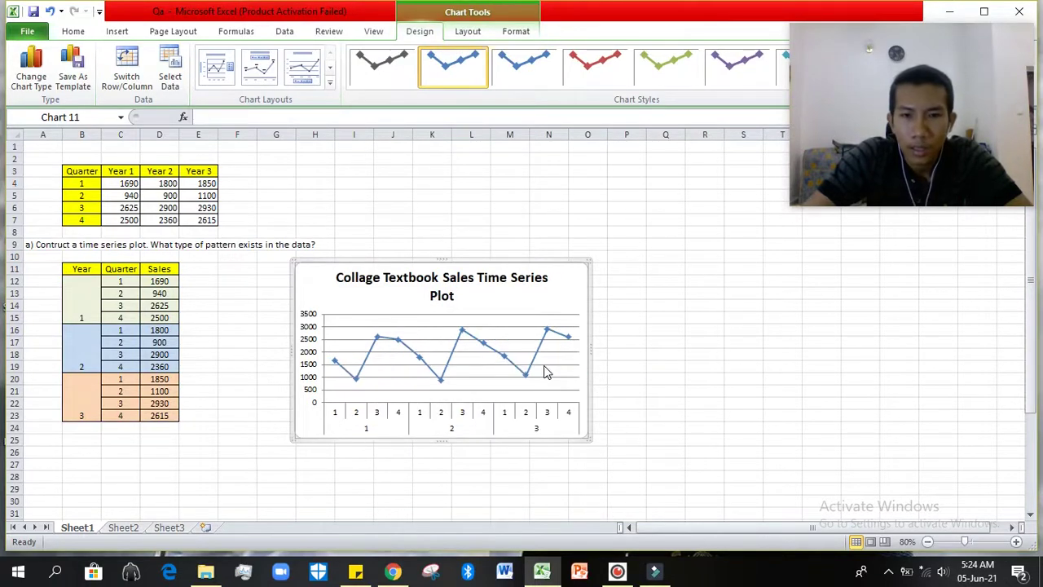
{"action": "left_click", "coordinate": [575, 314]}
{"action": "left_click", "coordinate": [574, 394]}
{"action": "key", "text": "Delete"}
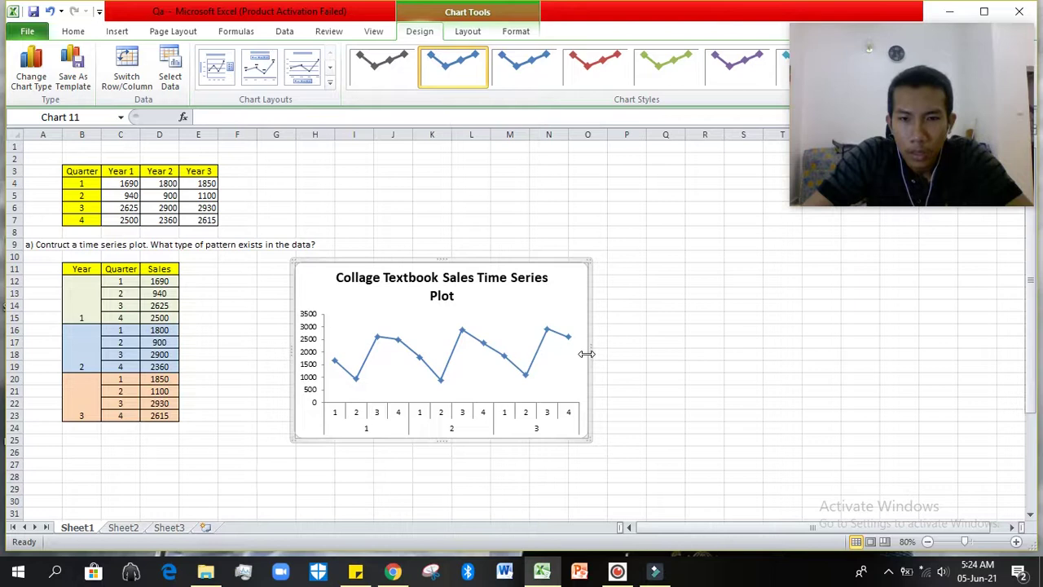
Enlarge the chart on both sides and downward to span about columns G to T and rows 11 to 28
{"action": "left_click_drag", "start_coordinate": [594, 351], "coordinate": [788, 352]}
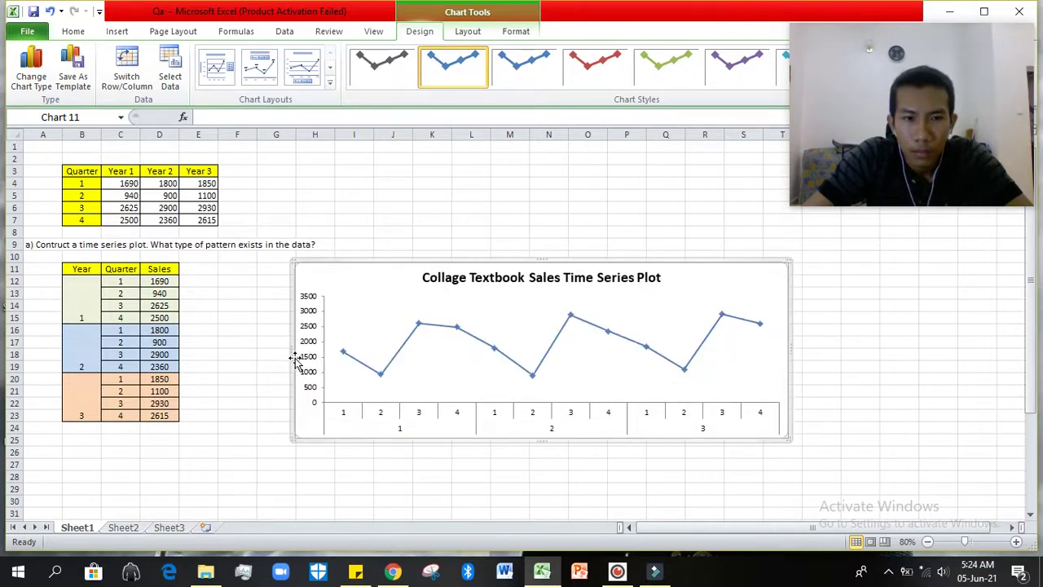
{"action": "left_click_drag", "start_coordinate": [288, 353], "coordinate": [253, 351]}
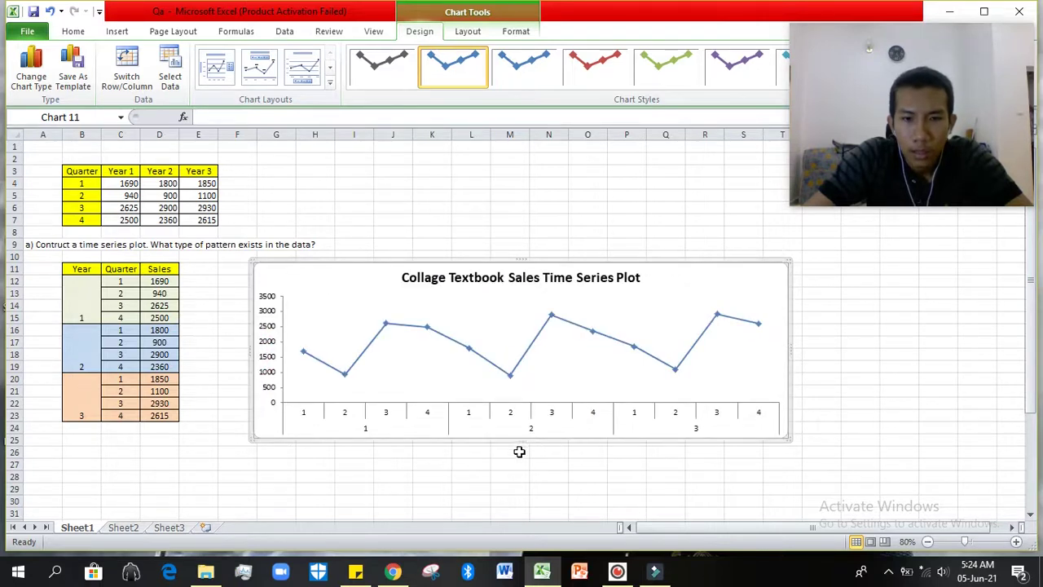
{"action": "left_click_drag", "start_coordinate": [521, 438], "coordinate": [512, 482]}
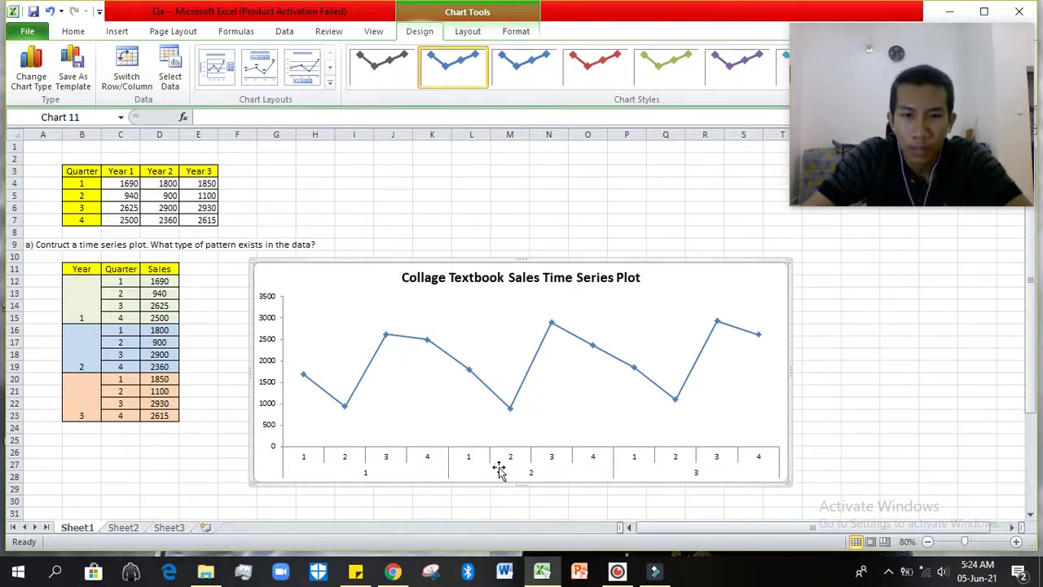
Apply the chart layout with two axis titles, horizontal gridlines and a side legend, and remove the legend
{"action": "left_click", "coordinate": [331, 82]}
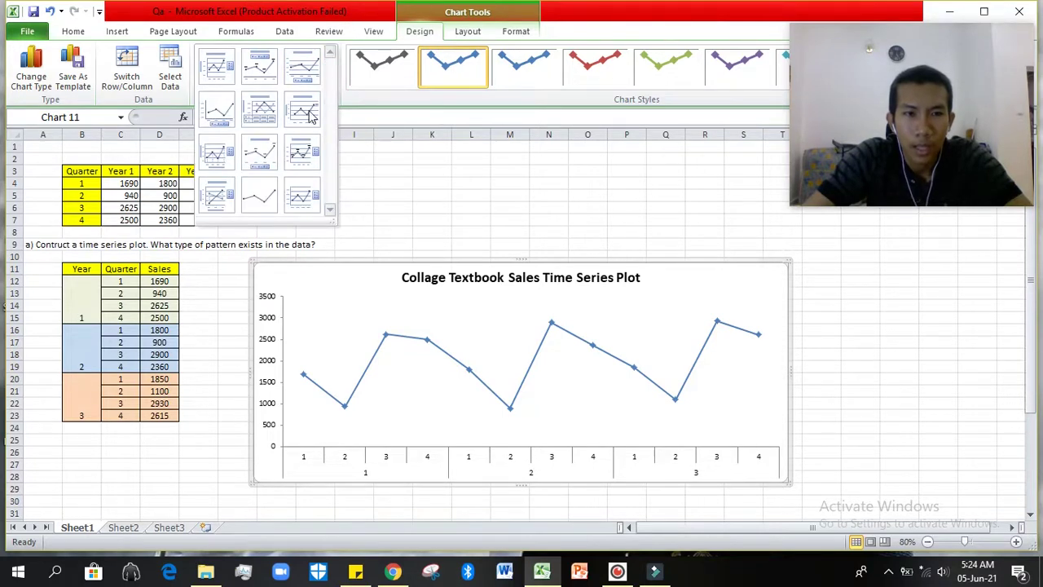
{"action": "left_click", "coordinate": [221, 209]}
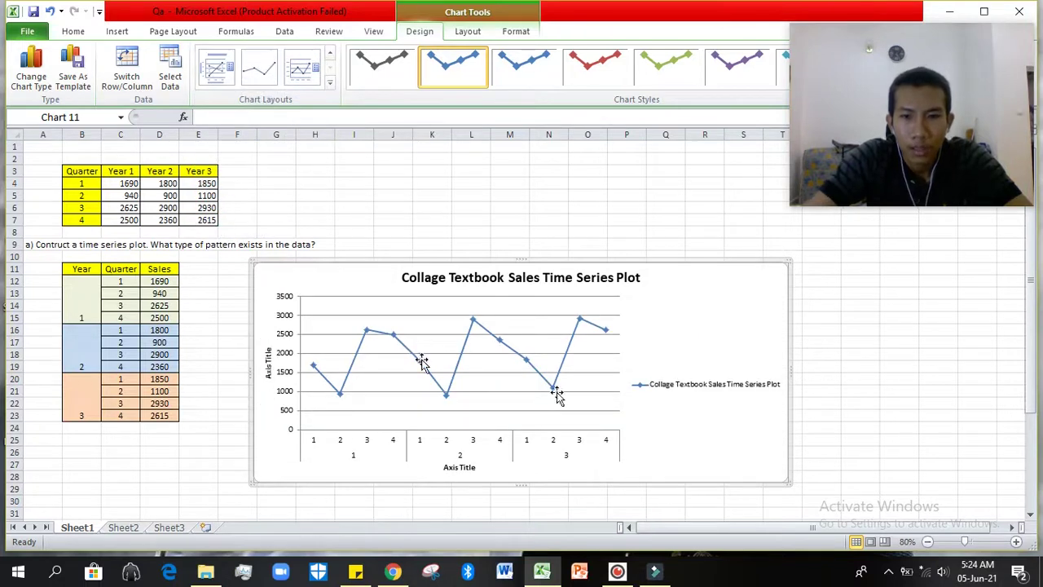
{"action": "left_click", "coordinate": [752, 390]}
{"action": "key", "text": "Delete"}
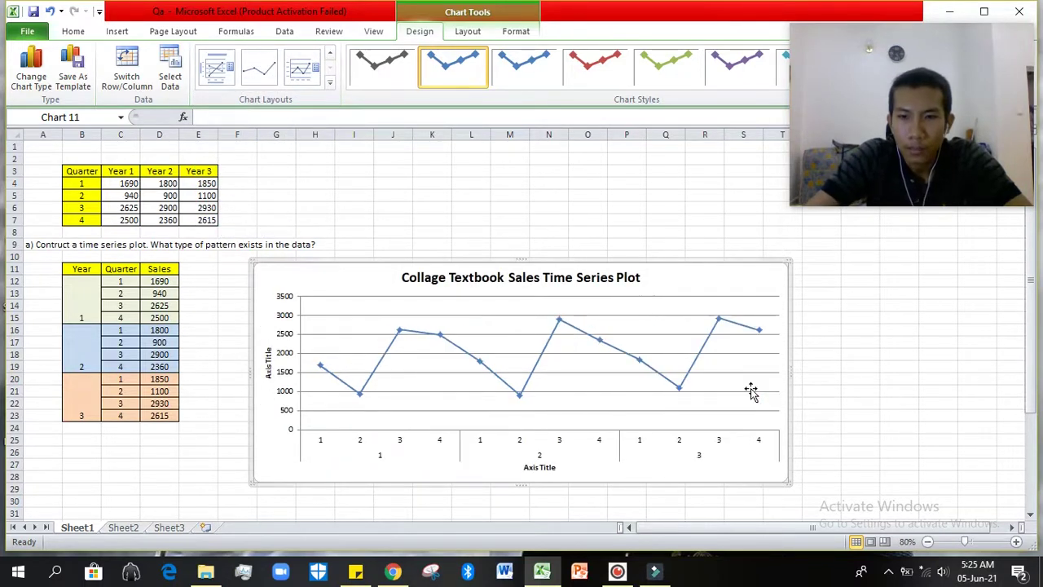
Change the horizontal axis title to "Years/Quarters"
{"action": "left_click", "coordinate": [541, 467]}
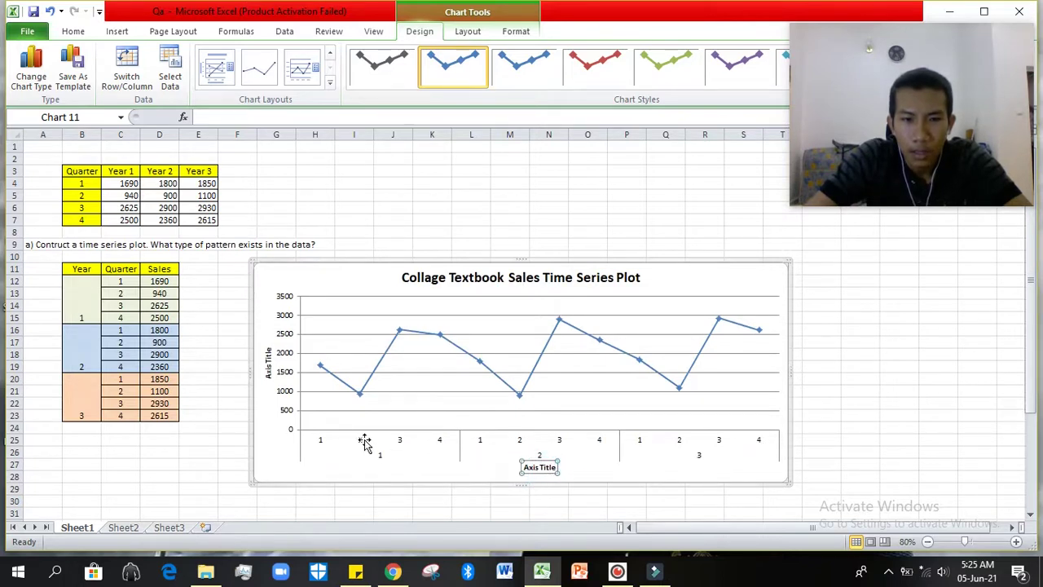
{"action": "left_click", "coordinate": [541, 464]}
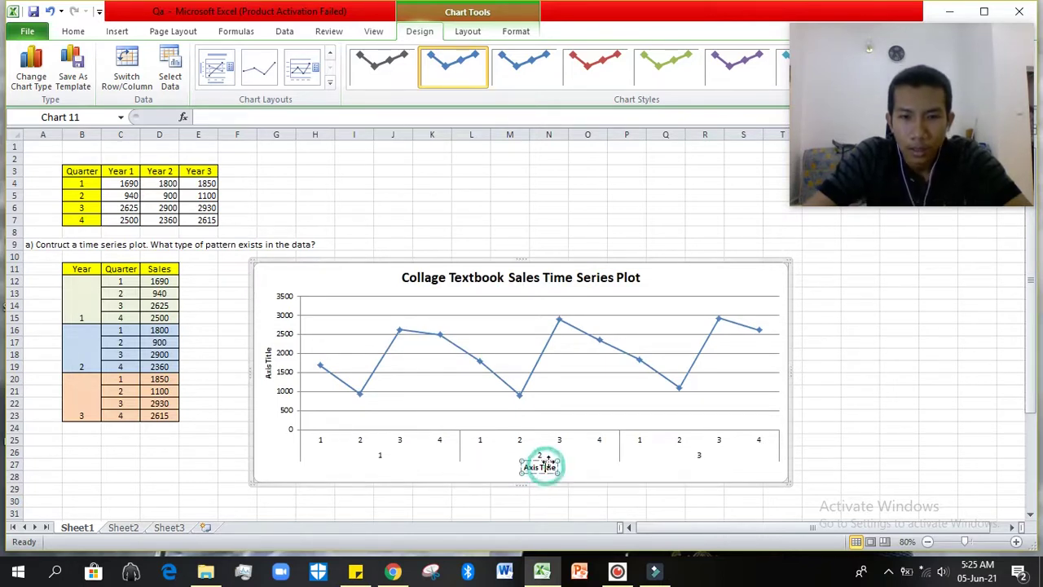
{"action": "triple_click", "coordinate": [551, 462]}
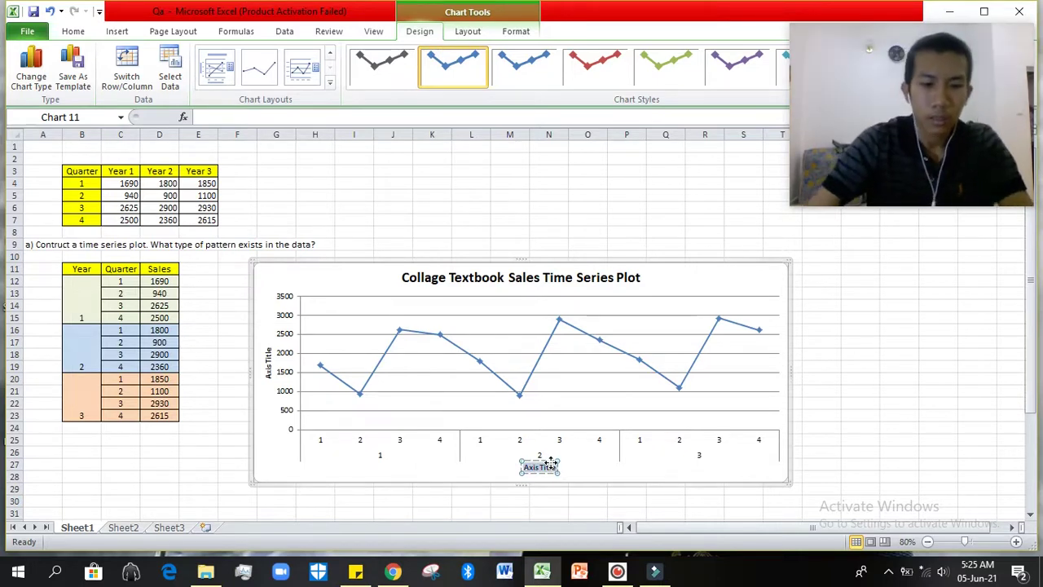
{"action": "type", "text": "Year"}
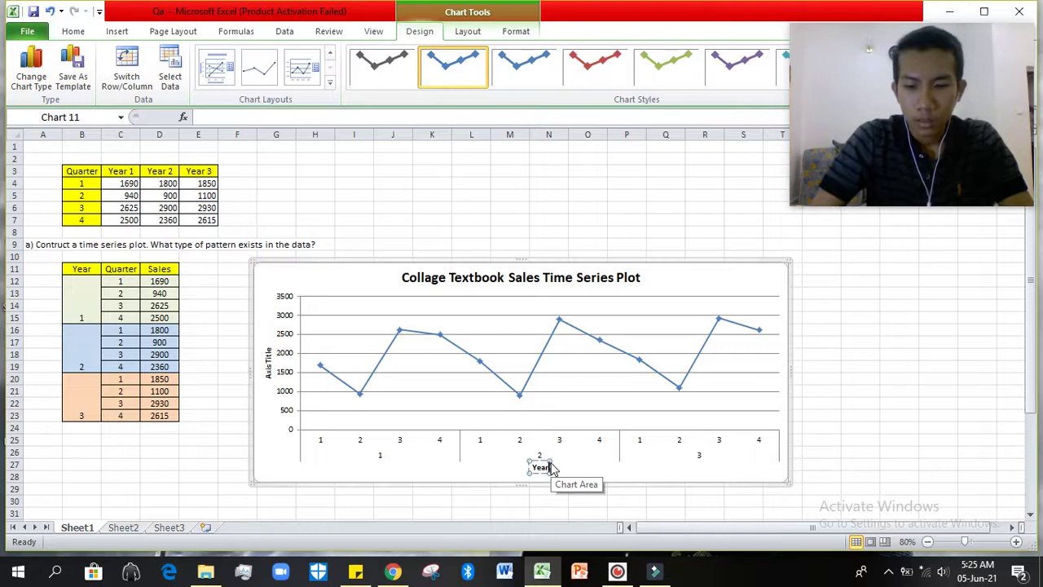
{"action": "type", "text": "s/Quarter"}
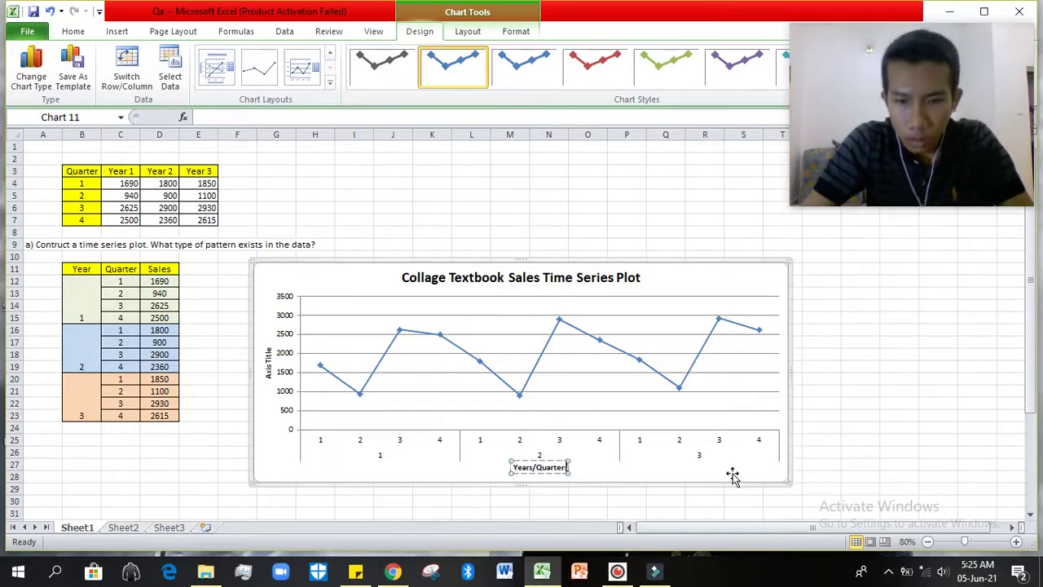
{"action": "type", "text": "s"}
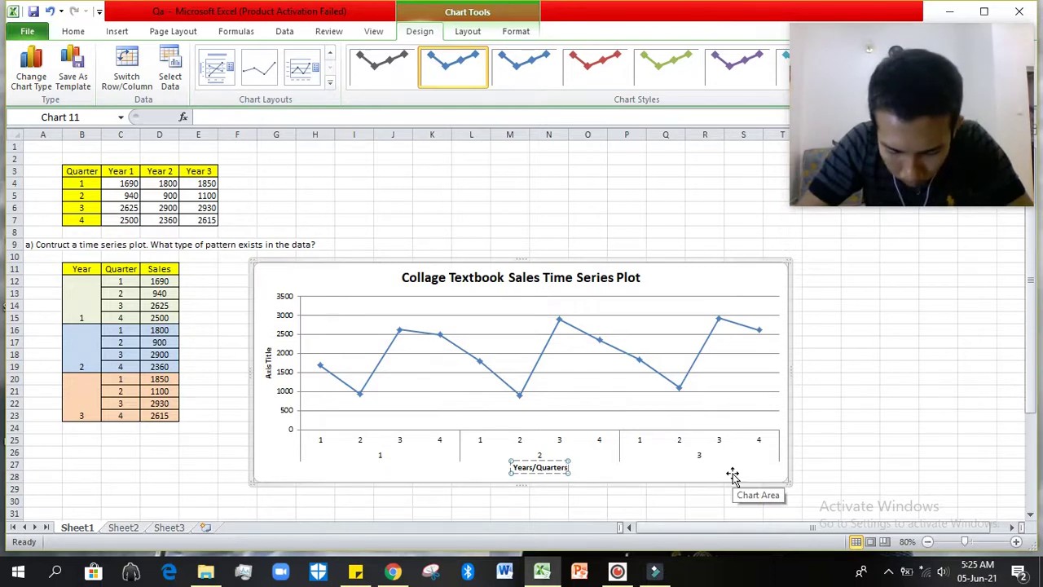
Shorten the horizontal axis title to "Years/Quarter" and change the vertical axis title to "Quarterly Sales"
{"action": "key", "text": "BackSpace"}
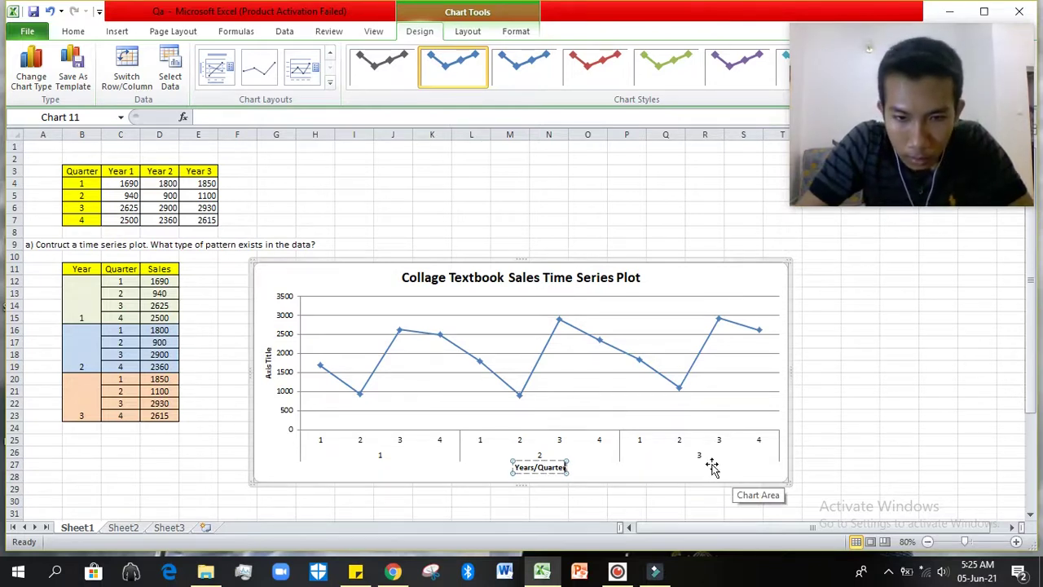
{"action": "left_click", "coordinate": [269, 363]}
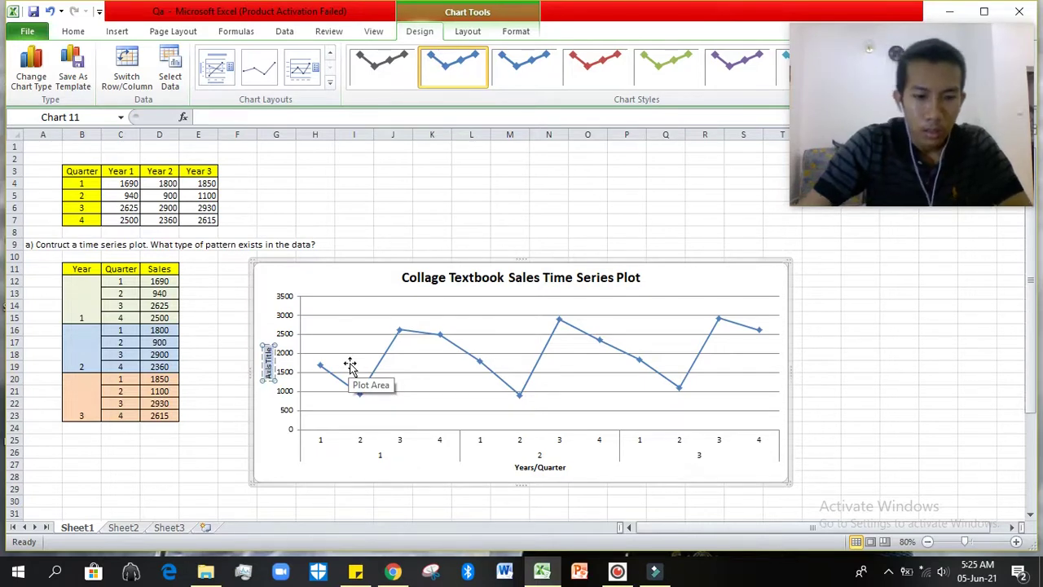
{"action": "key", "text": "BackSpace"}
{"action": "type", "text": "Quarter"}
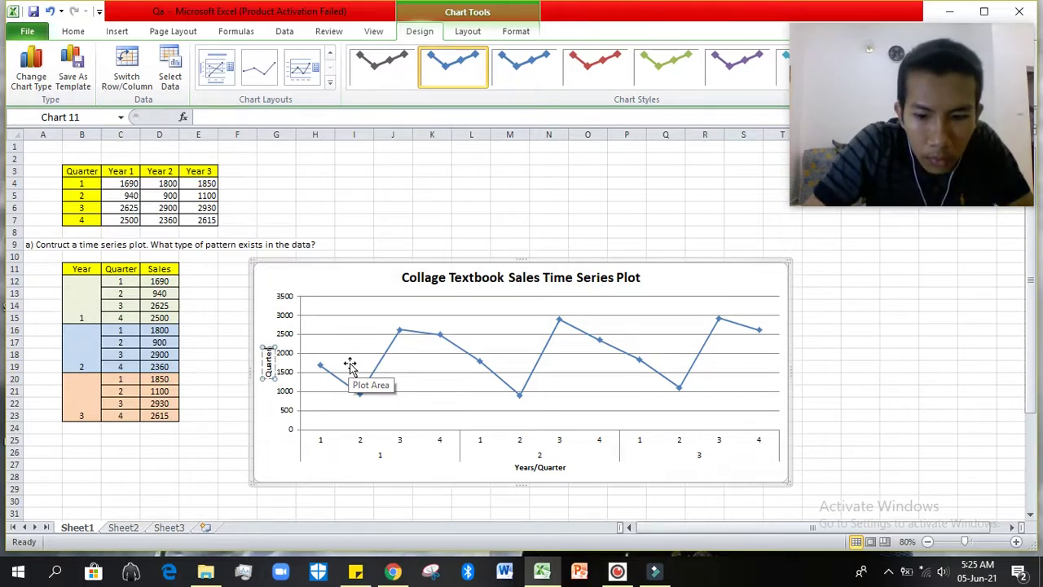
{"action": "type", "text": "ly Sales"}
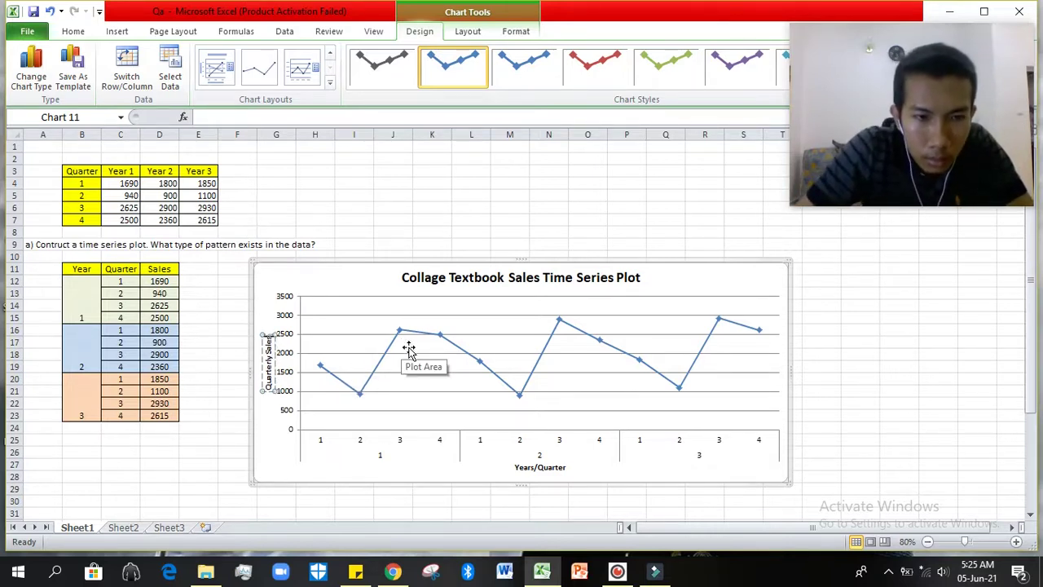
Set the font size of the vertical axis title "Quarterly Sales" to 16
{"action": "left_click", "coordinate": [72, 34]}
{"action": "left_click", "coordinate": [237, 56]}
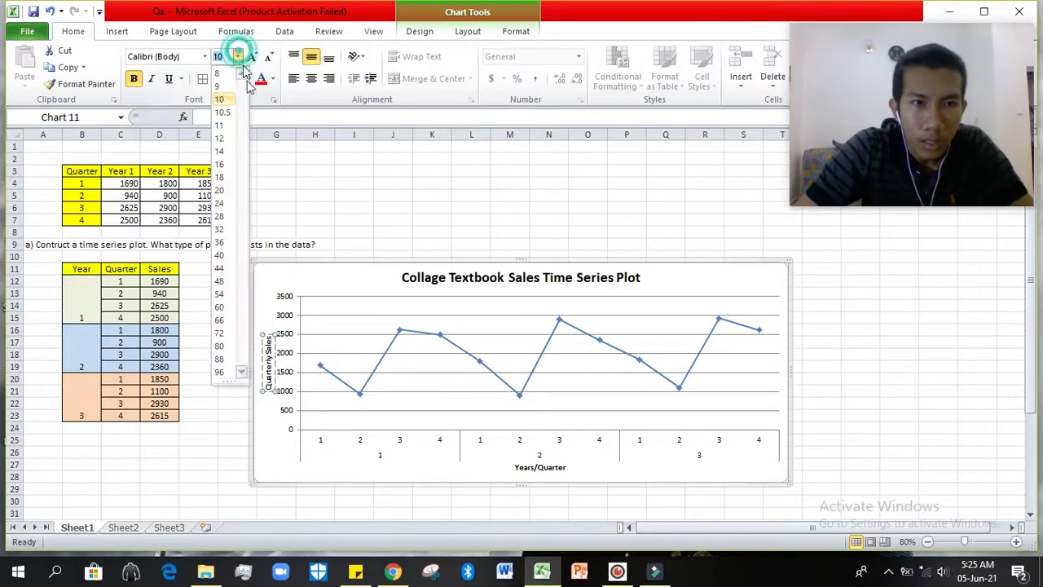
{"action": "left_click", "coordinate": [221, 165]}
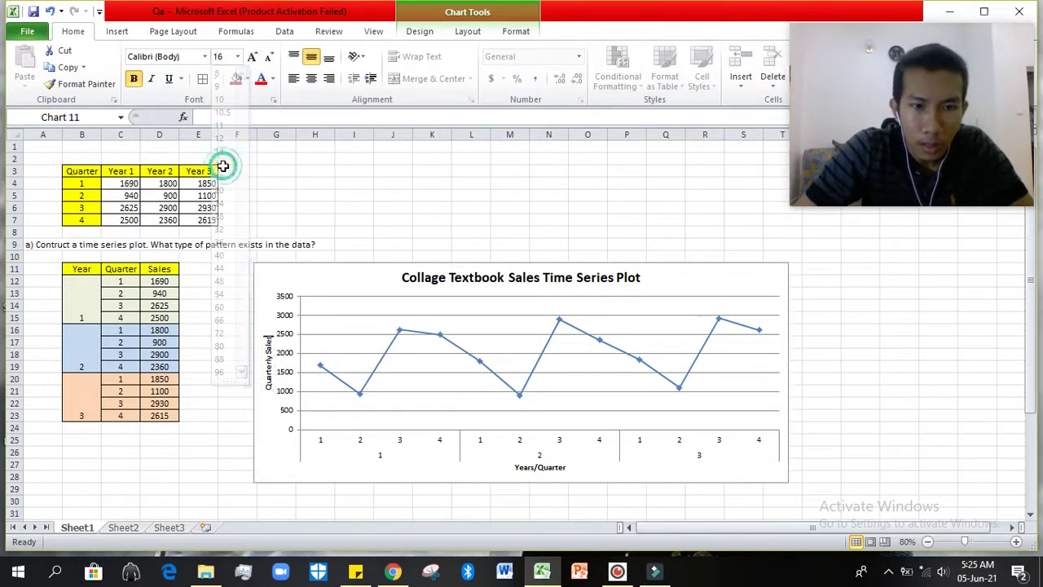
{"action": "left_click", "coordinate": [269, 342]}
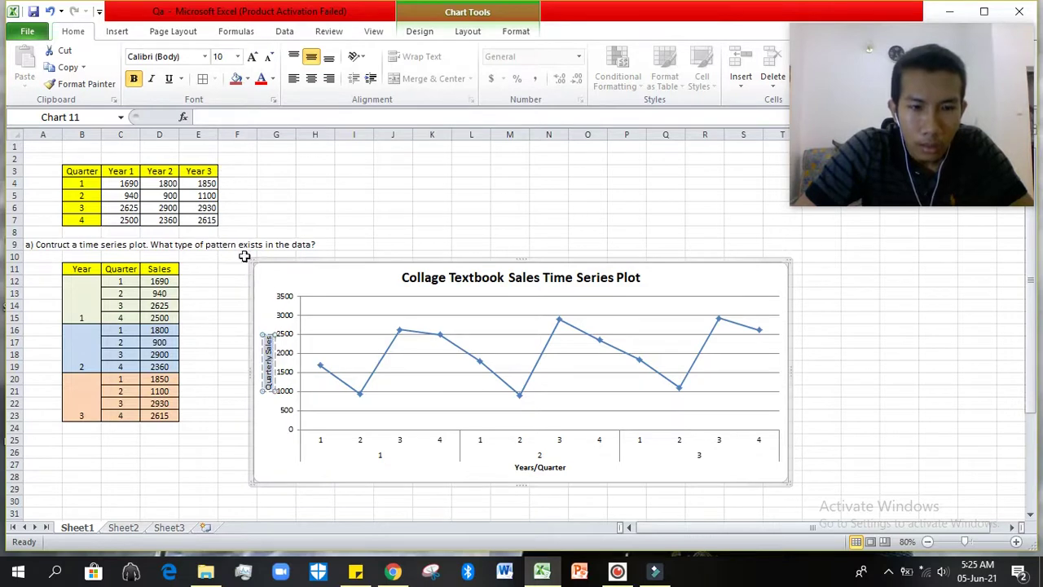
{"action": "left_click", "coordinate": [238, 55]}
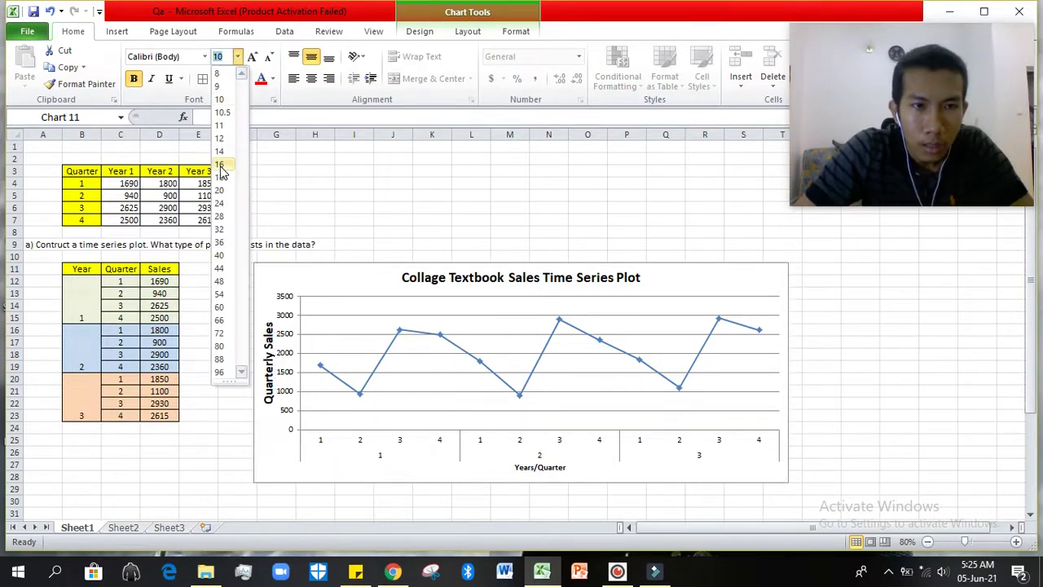
{"action": "left_click", "coordinate": [221, 167]}
{"action": "left_click", "coordinate": [873, 367]}
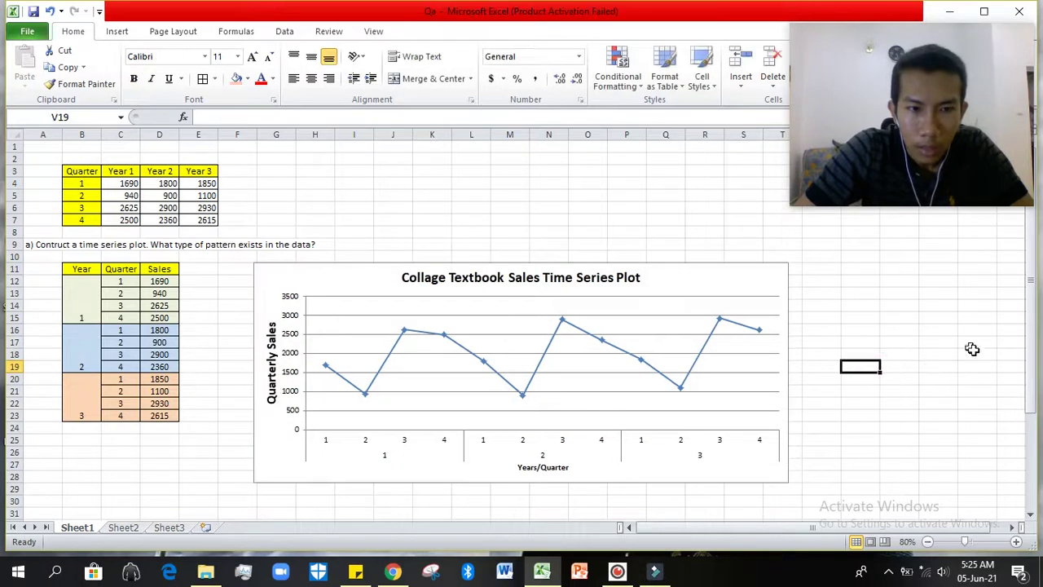
Set the font size of the horizontal axis title "Years/Quarter" to 16
{"action": "left_click", "coordinate": [549, 467]}
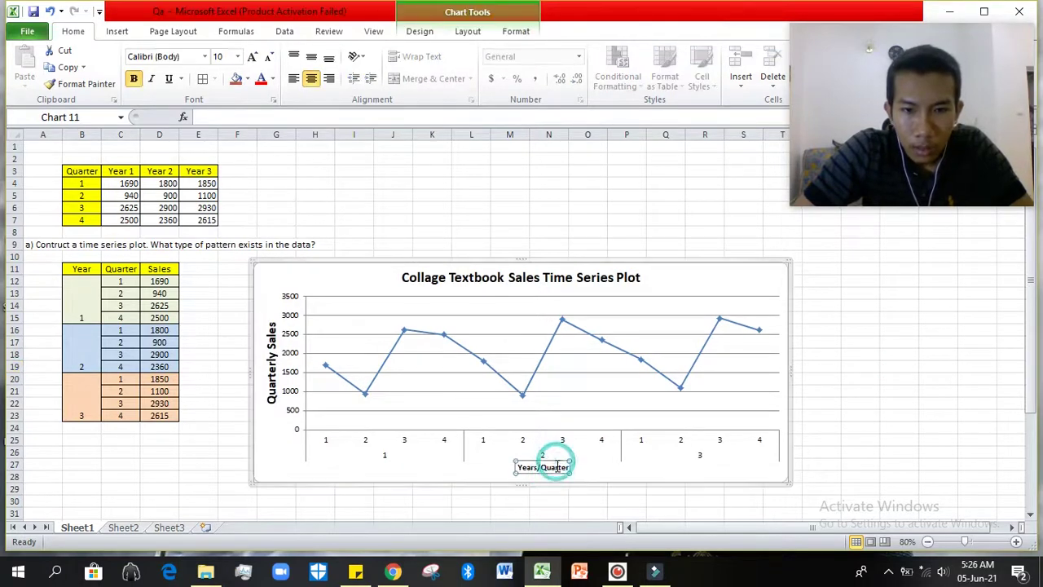
{"action": "triple_click", "coordinate": [558, 468]}
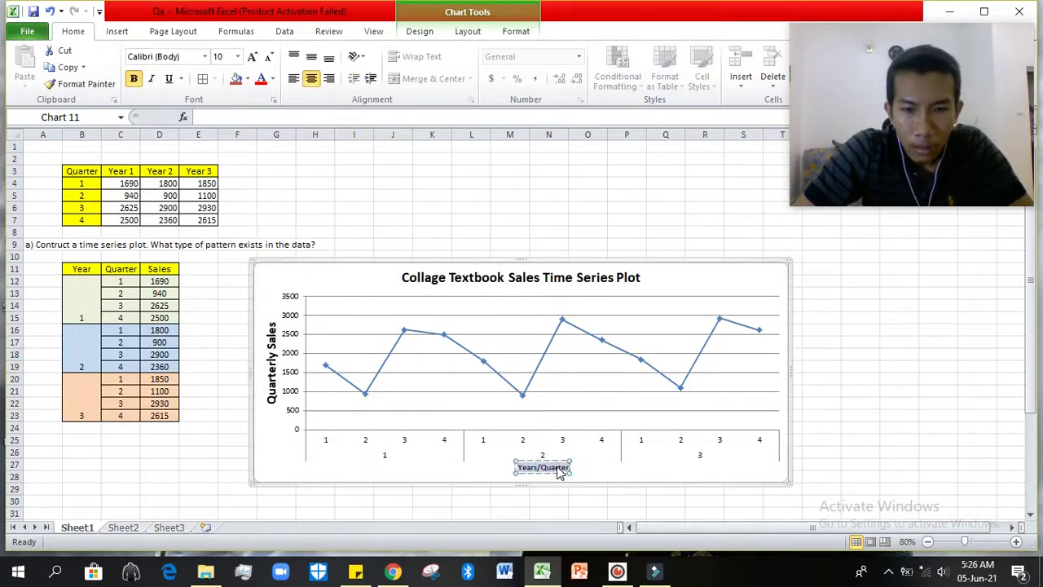
{"action": "left_click", "coordinate": [237, 57]}
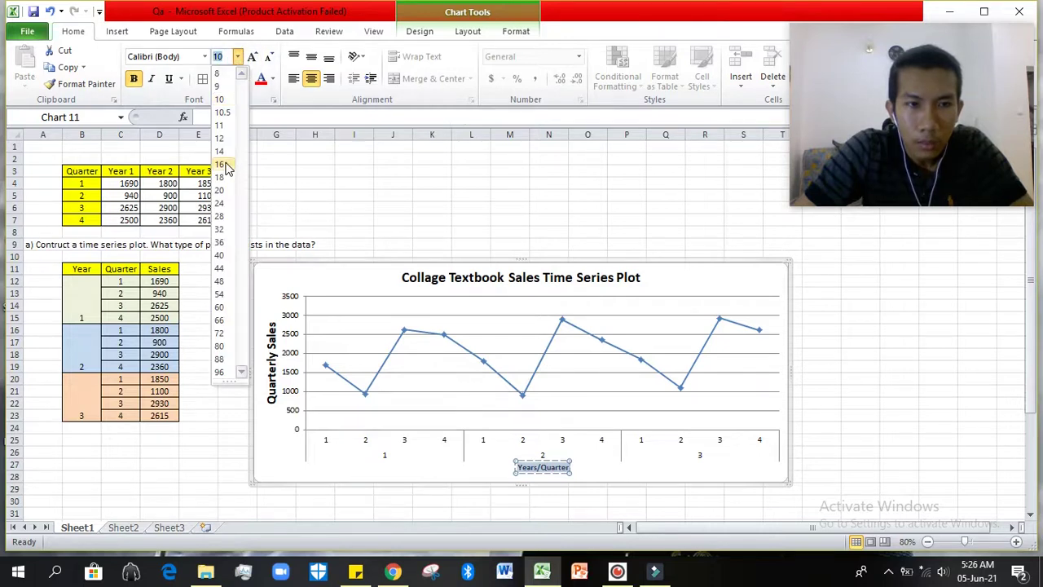
{"action": "left_click", "coordinate": [225, 165]}
{"action": "left_click", "coordinate": [915, 417]}
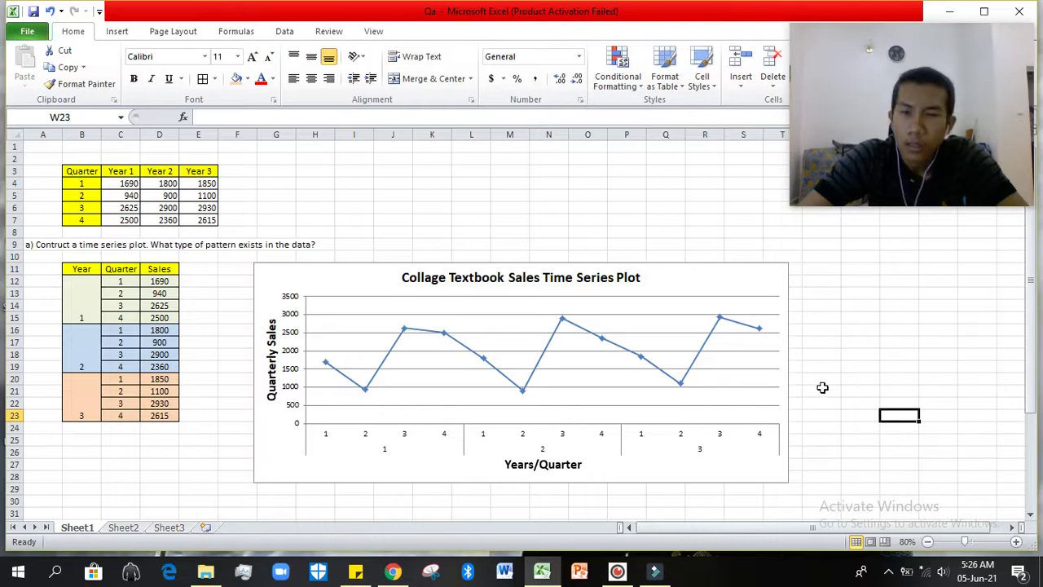
Enter the answer "The linear trend and seasonal pattern exists." in cell I30 below the chart
{"action": "scroll", "coordinate": [825, 383], "scroll_direction": "down", "scroll_amount": 3}
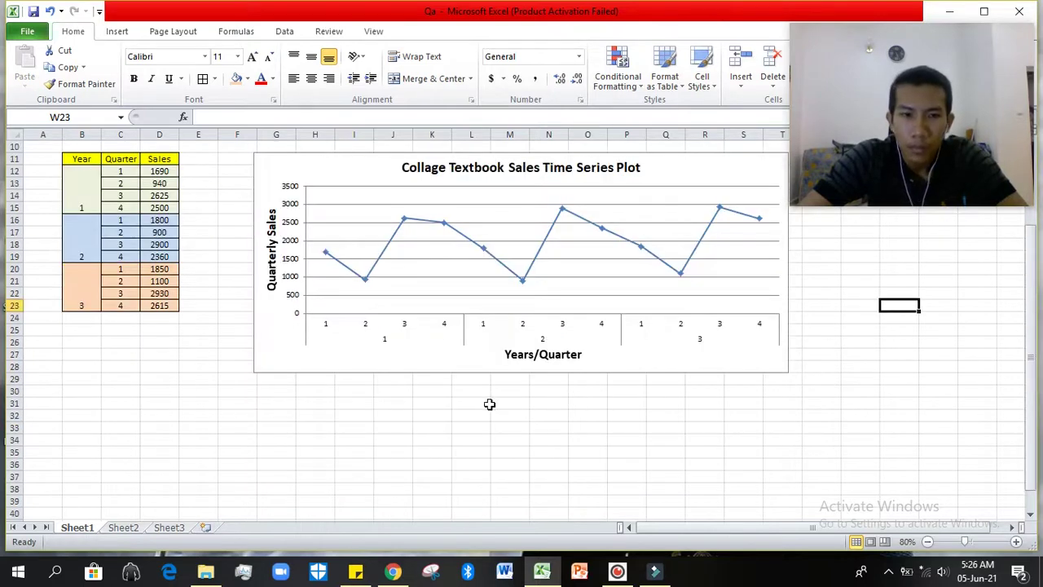
{"action": "left_click", "coordinate": [368, 396]}
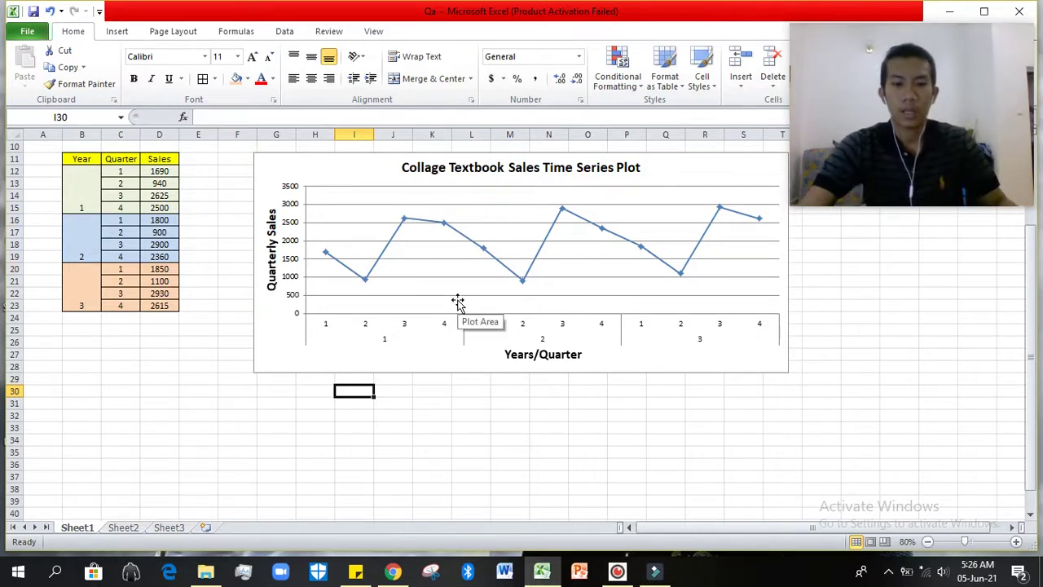
{"action": "type", "text": "The linear trend and seasonal"}
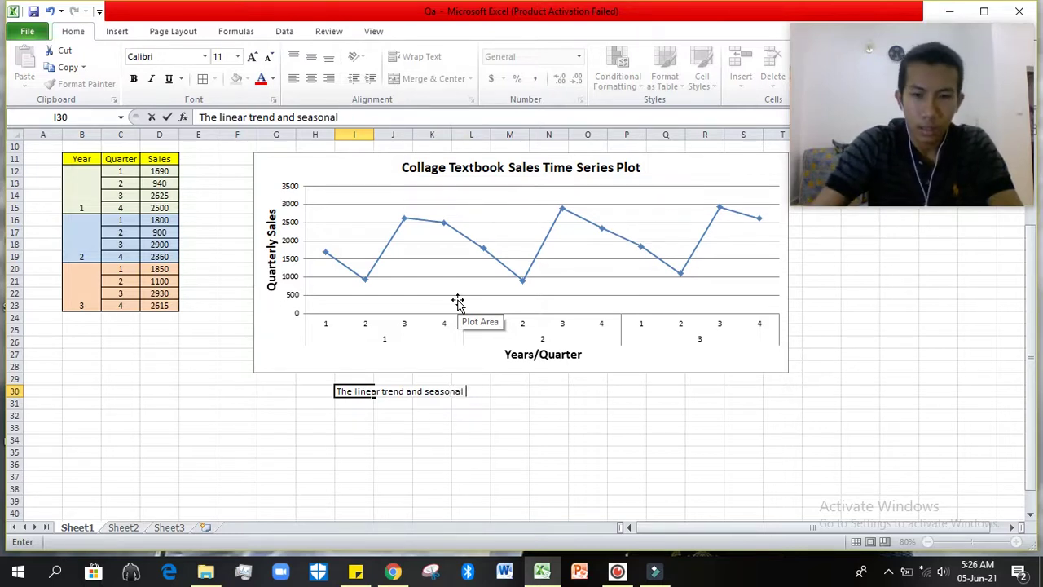
{"action": "type", "text": "pattern exist"}
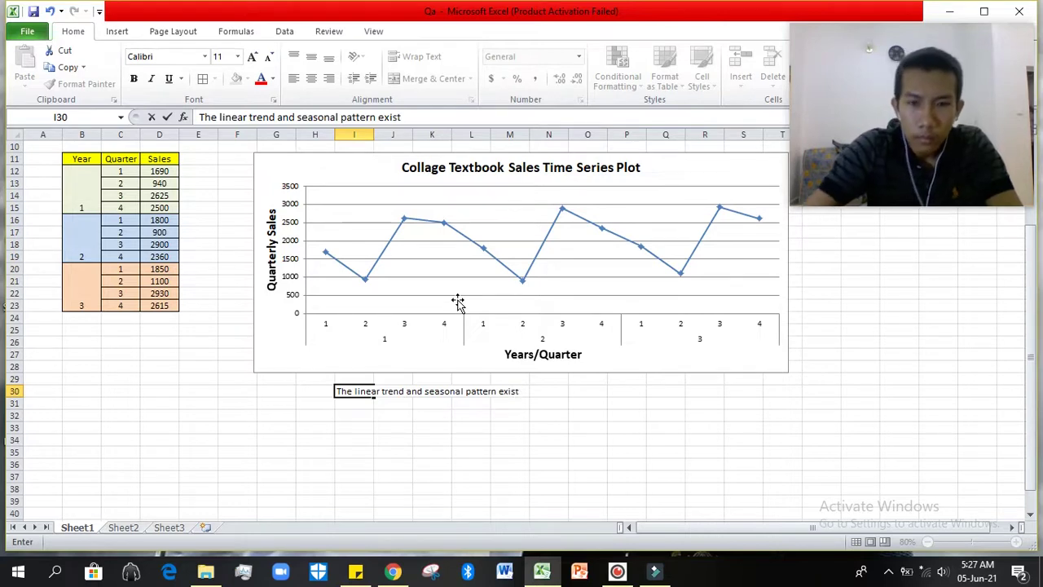
{"action": "type", "text": "s"}
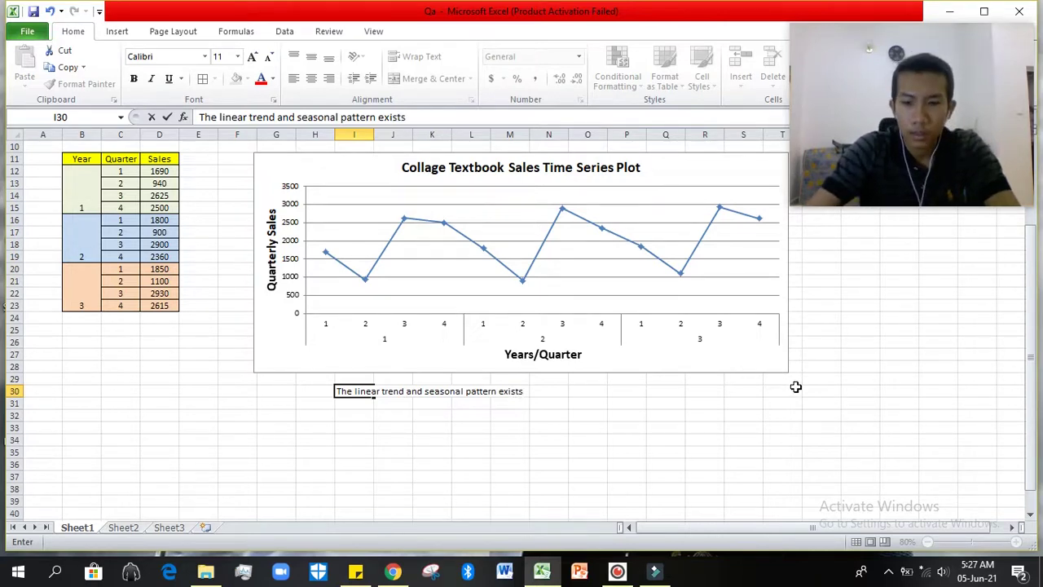
{"action": "scroll", "coordinate": [770, 376], "scroll_direction": "up", "scroll_amount": 3}
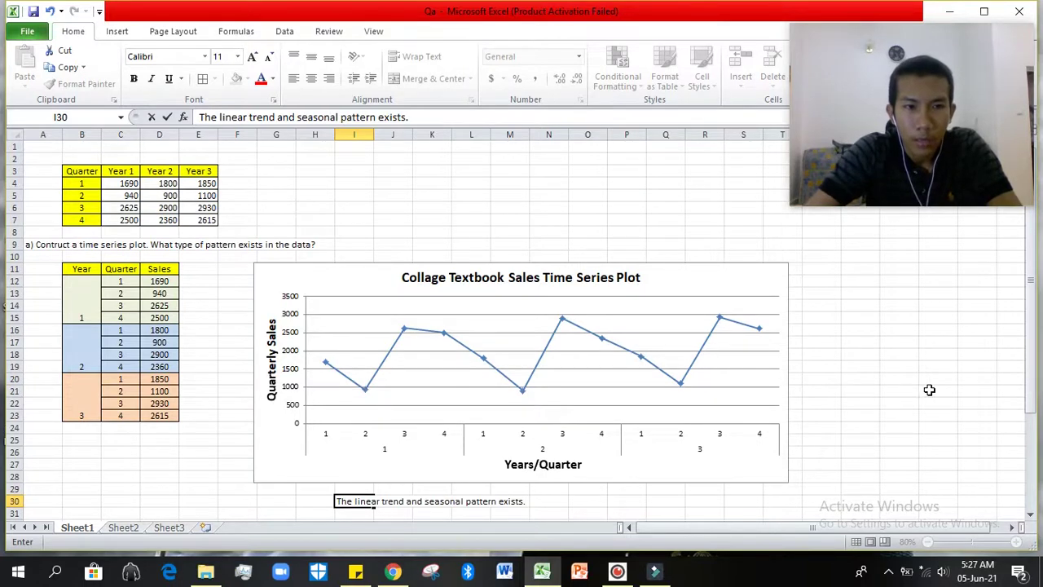
{"action": "scroll", "coordinate": [929, 389], "scroll_direction": "down", "scroll_amount": 3}
{"action": "left_click", "coordinate": [540, 430]}
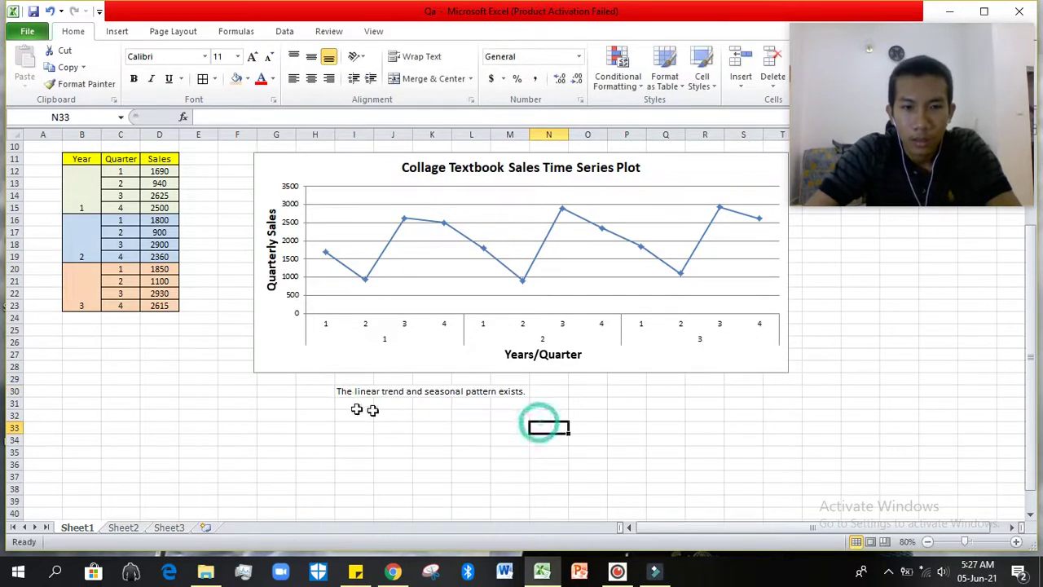
Highlight the answer sentence across cells I30 to M30 with a yellow fill
{"action": "left_click_drag", "start_coordinate": [361, 393], "coordinate": [522, 392]}
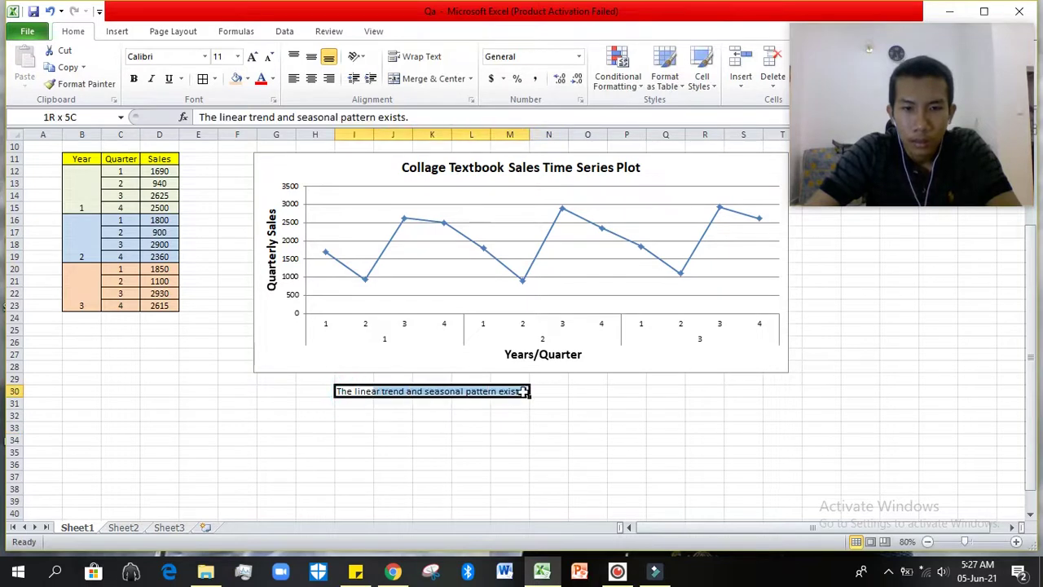
{"action": "left_click", "coordinate": [245, 79]}
{"action": "left_click", "coordinate": [275, 189]}
{"action": "left_click", "coordinate": [670, 462]}
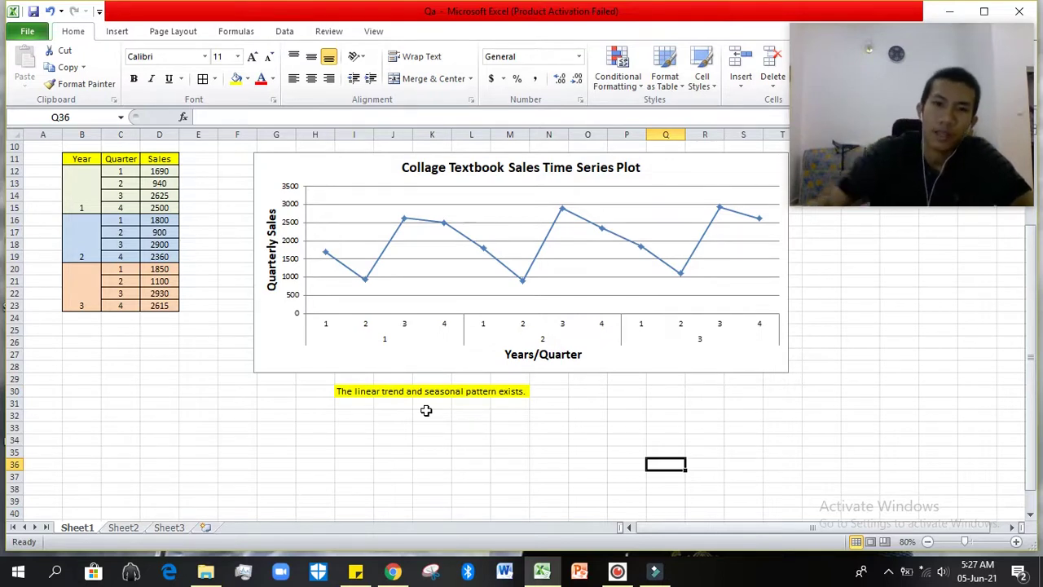
{"action": "left_click_drag", "start_coordinate": [903, 163], "coordinate": [916, 238]}
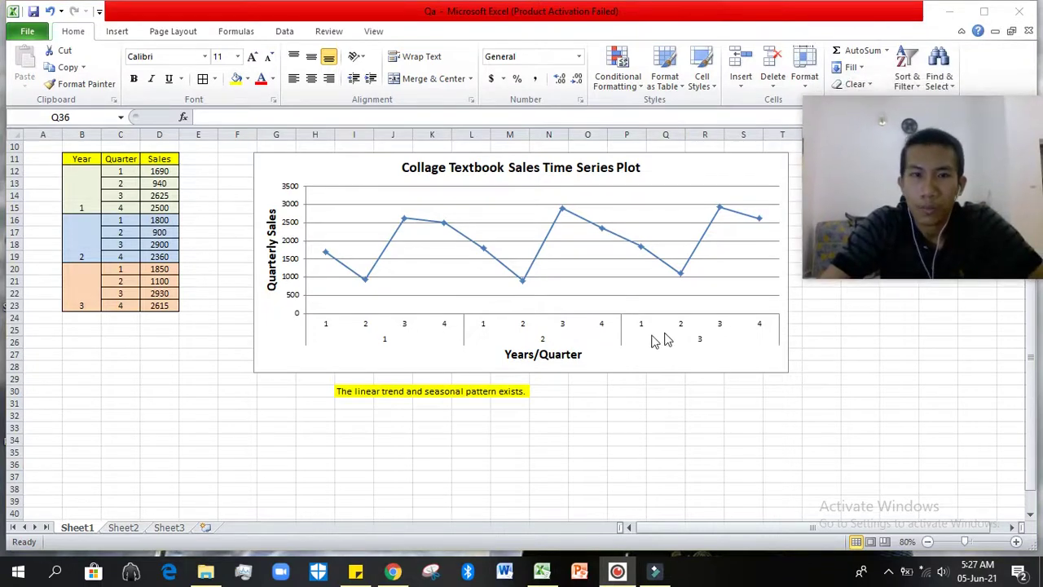
{"action": "left_click", "coordinate": [849, 339]}
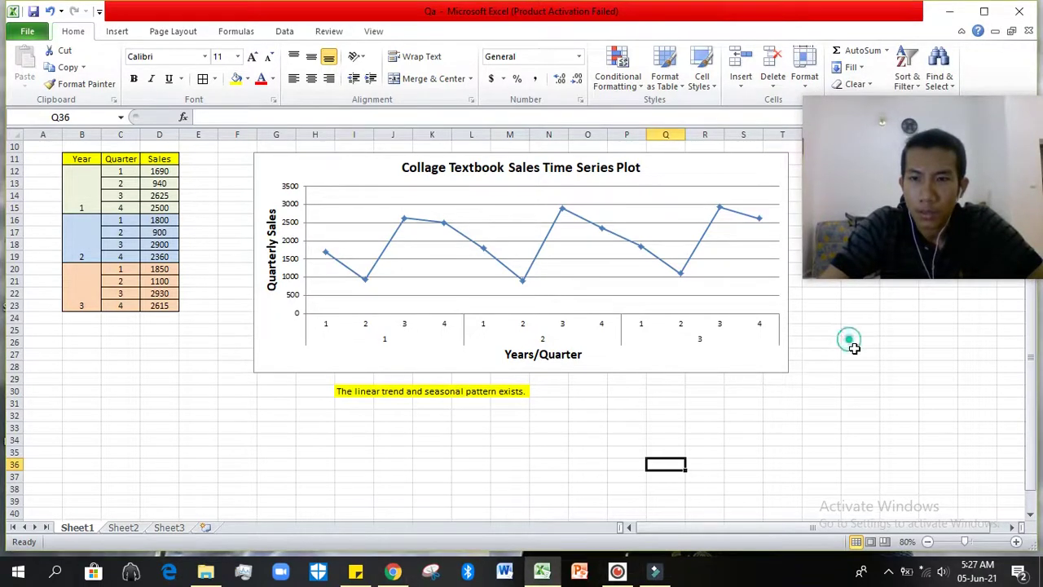
{"action": "scroll", "coordinate": [859, 355], "scroll_direction": "up", "scroll_amount": 3}
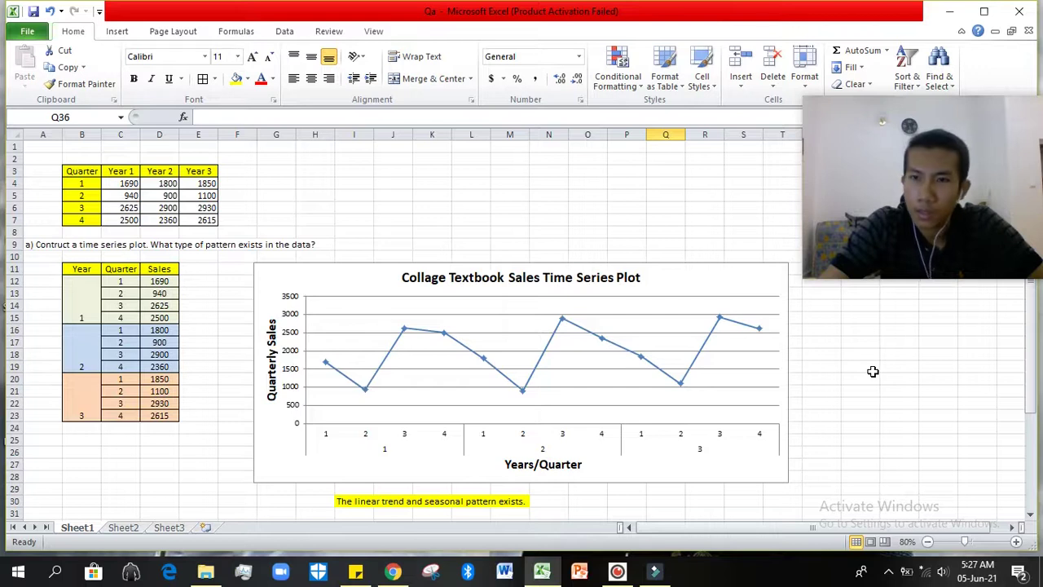